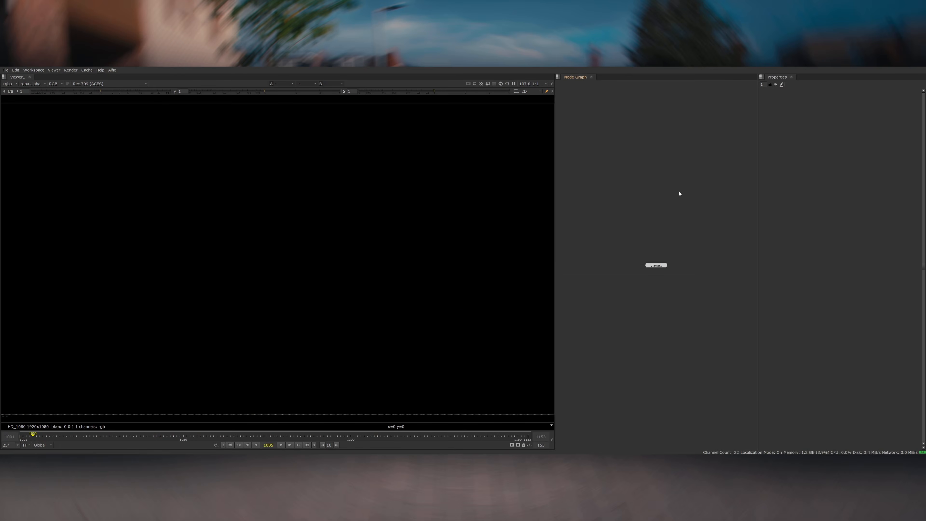
Step: Load the street plate, view it, and bring in the Canon_24mm_undistort.exr lens map
{"action": "key", "text": "r"}
{"action": "left_click_drag", "start_coordinate": [597, 225], "coordinate": [547, 126]}
{"action": "left_click", "coordinate": [726, 269]}
{"action": "key", "text": "1"}
{"action": "left_click", "coordinate": [648, 267]}
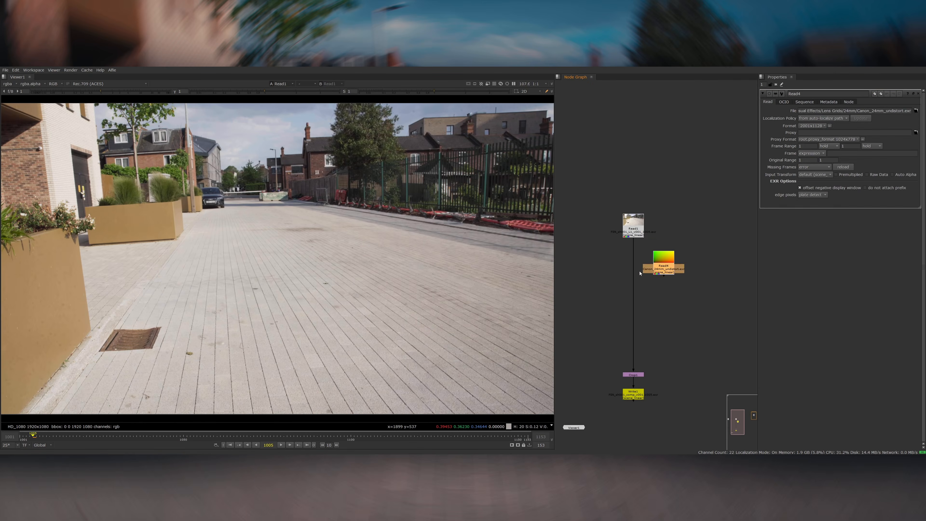
Step: Undistort the plate with an STMap node driven by the 24 mm lens map and set its UV channels
{"action": "key", "text": "Tab"}
{"action": "type", "text": "stmap"}
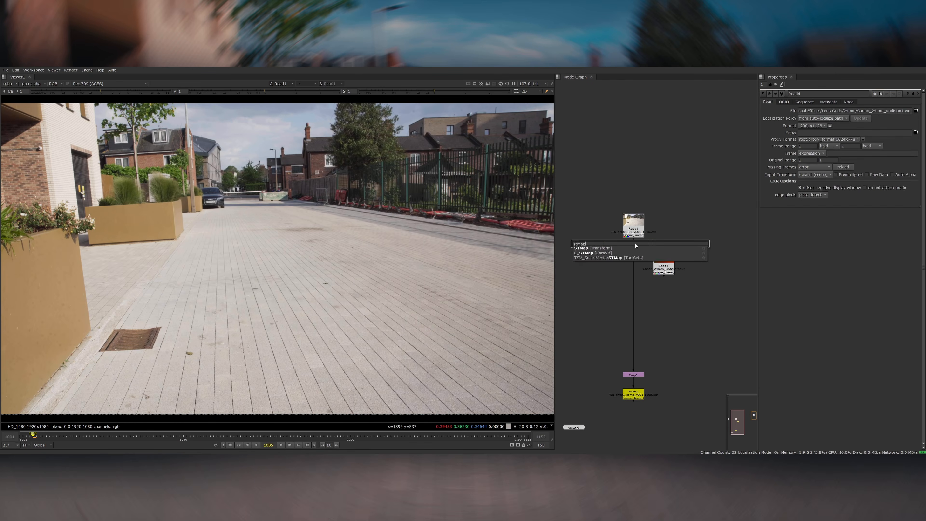
{"action": "key", "text": "Return"}
{"action": "left_click", "coordinate": [635, 261]}
{"action": "key", "text": "1"}
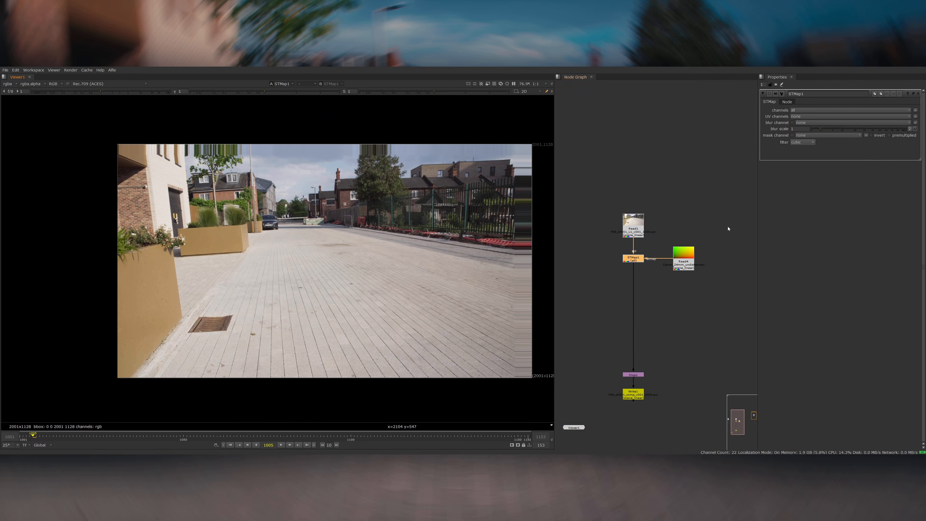
{"action": "left_click", "coordinate": [807, 130]}
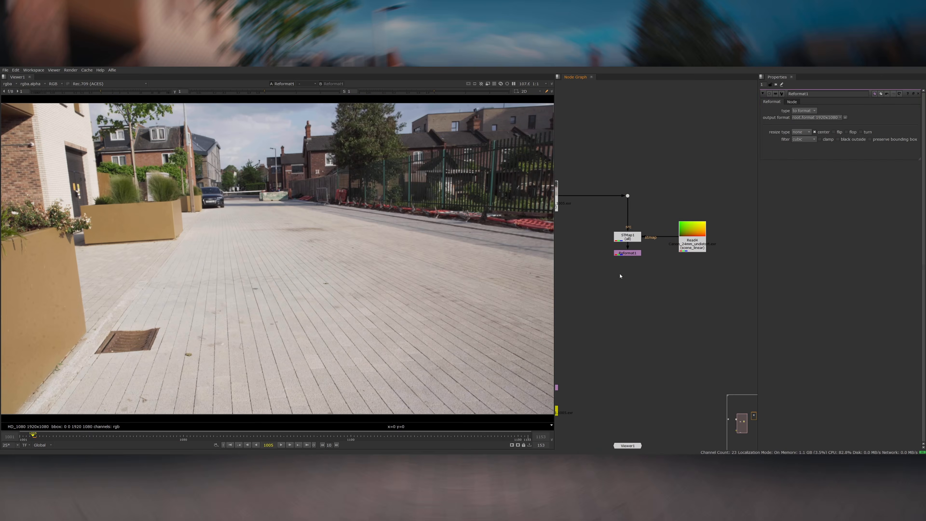
Step: Add a Write node after the Reformat, save to the Precomps folder as FSN_sh001_L1_v001_UD.####.exr, and render the undistorted plate
{"action": "key", "text": "w"}
{"action": "left_click", "coordinate": [913, 118]}
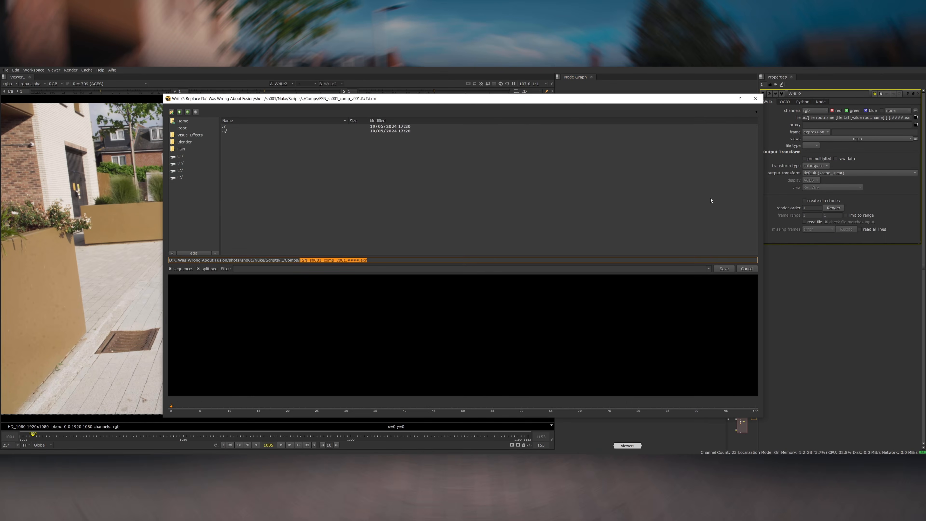
{"action": "key", "text": "Return"}
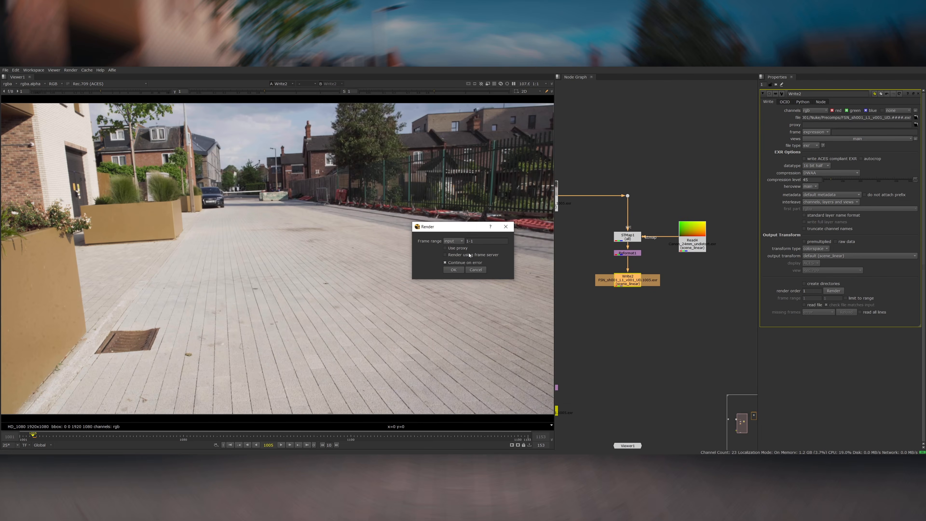
{"action": "left_click", "coordinate": [453, 270]}
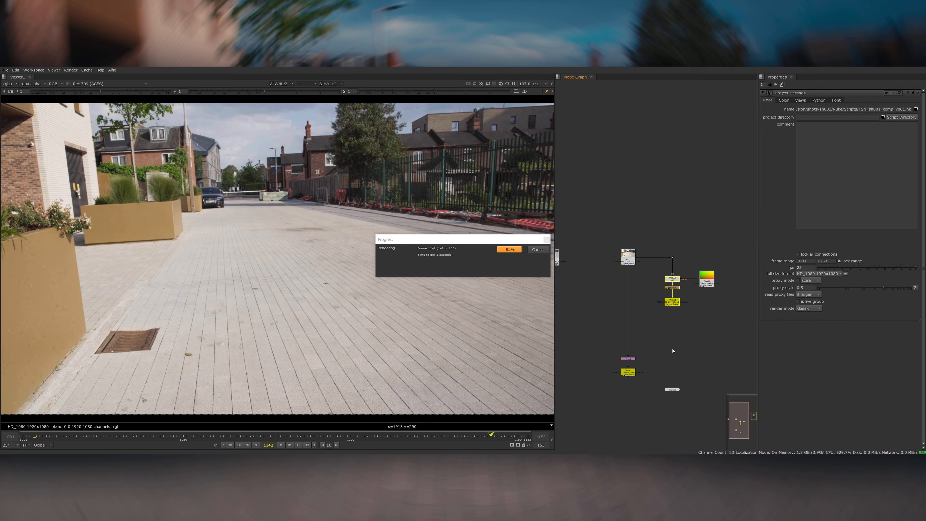
Step: Configure a CameraTracker on the undistorted plate with known 24 mm focal length, Mirrorless A7 film back and custom range 1001 to 1153, and track it
{"action": "key", "text": "alt+r"}
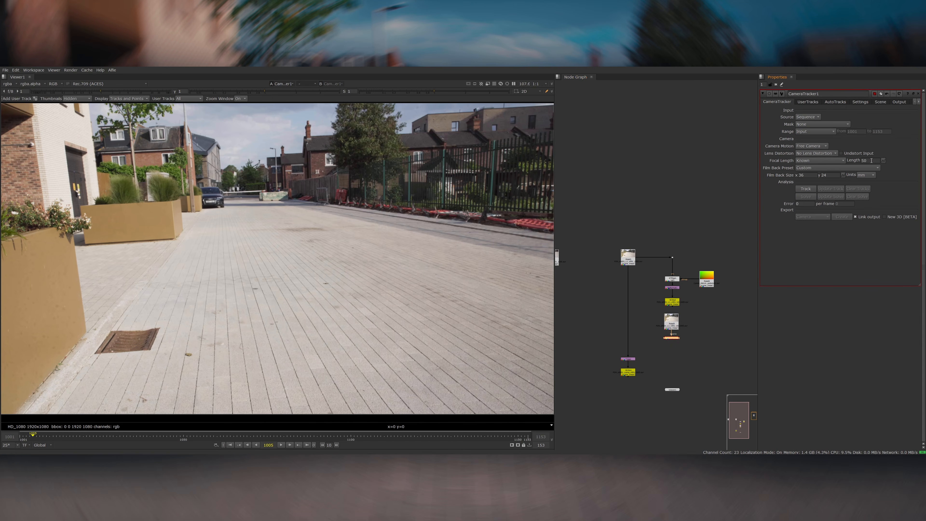
{"action": "left_click", "coordinate": [860, 231]}
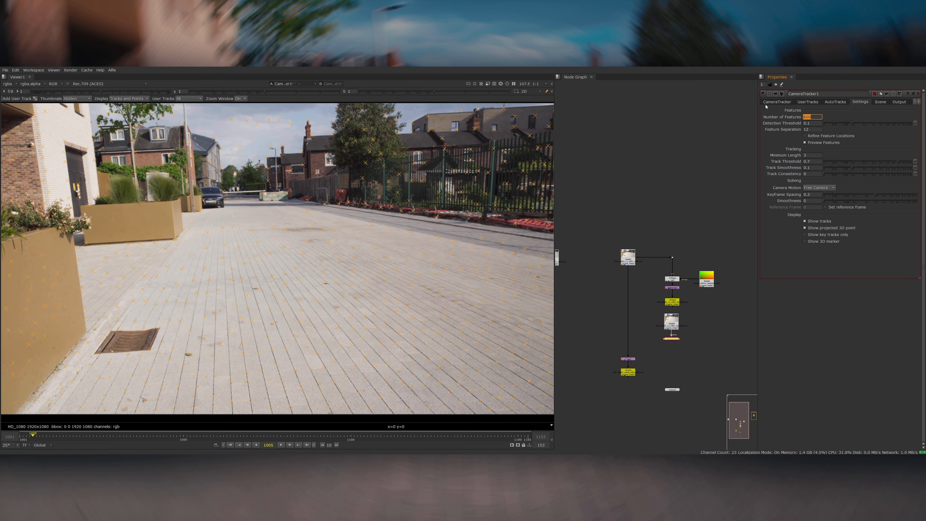
{"action": "left_click", "coordinate": [775, 102]}
{"action": "left_click", "coordinate": [820, 132]}
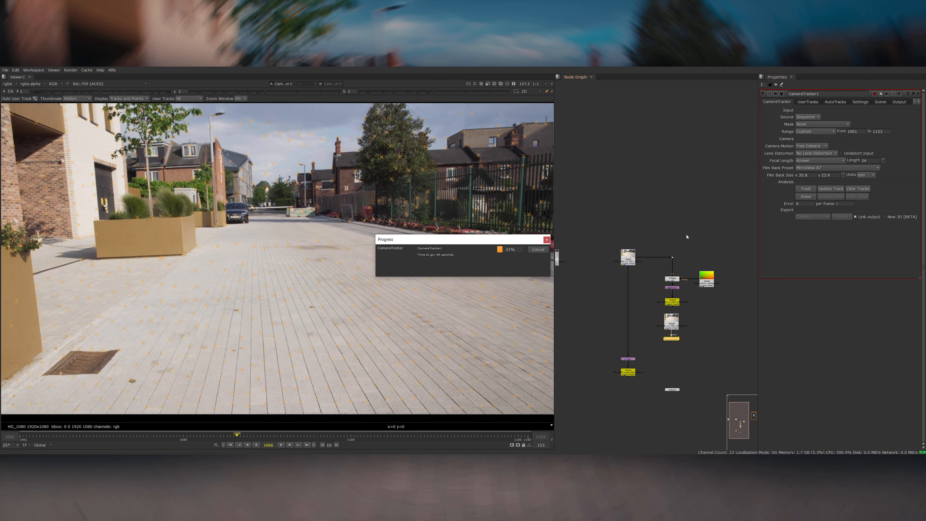
Step: Set the ground plane from the solved tracks on the middle of the paving and inspect the point cloud in 3D
{"action": "left_click_drag", "start_coordinate": [174, 274], "coordinate": [341, 335]}
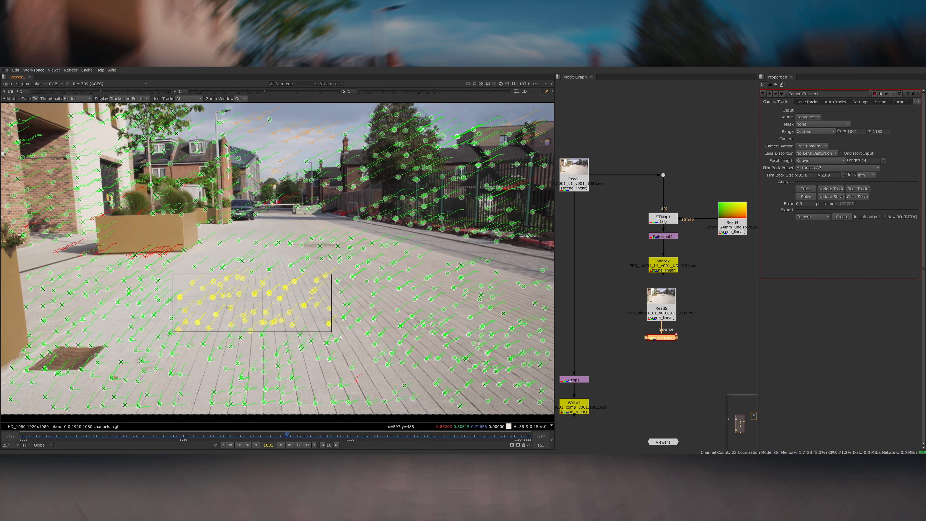
{"action": "right_click", "coordinate": [290, 312]}
{"action": "left_click", "coordinate": [343, 345]}
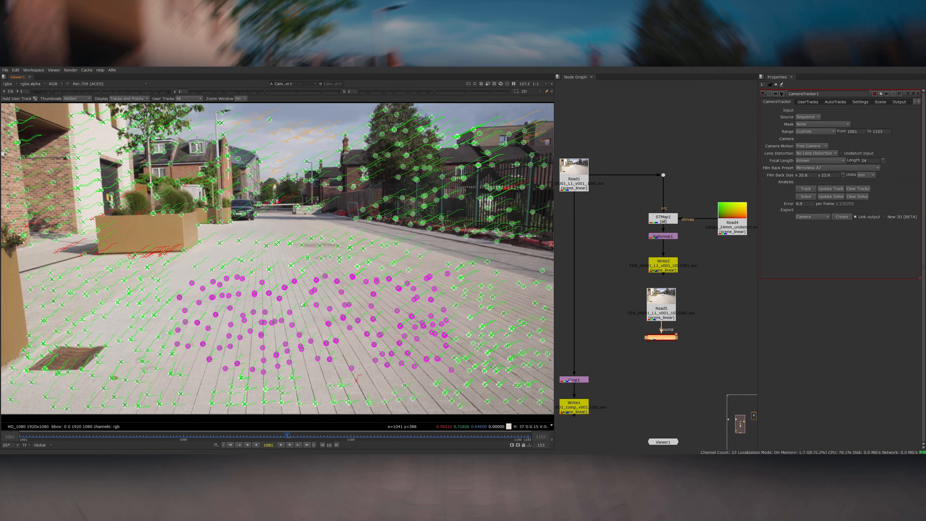
{"action": "left_click", "coordinate": [360, 330]}
{"action": "key", "text": "Tab"}
{"action": "scroll", "coordinate": [314, 300], "scroll_direction": "up", "scroll_amount": 5}
{"action": "left_click_drag", "start_coordinate": [314, 299], "coordinate": [408, 304]}
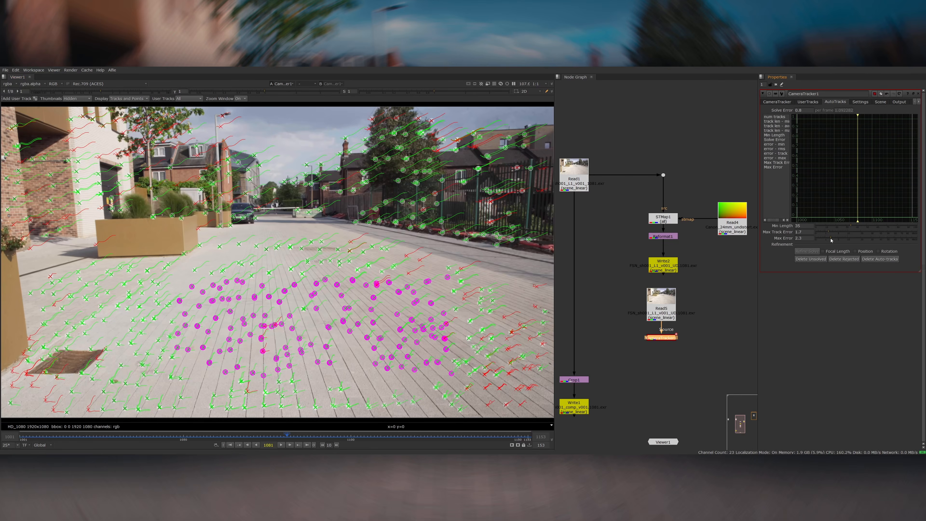
Step: Delete the rejected tracks from the solve and export the solved camera with output linking turned off
{"action": "left_click", "coordinate": [843, 259]}
{"action": "left_click", "coordinate": [493, 267]}
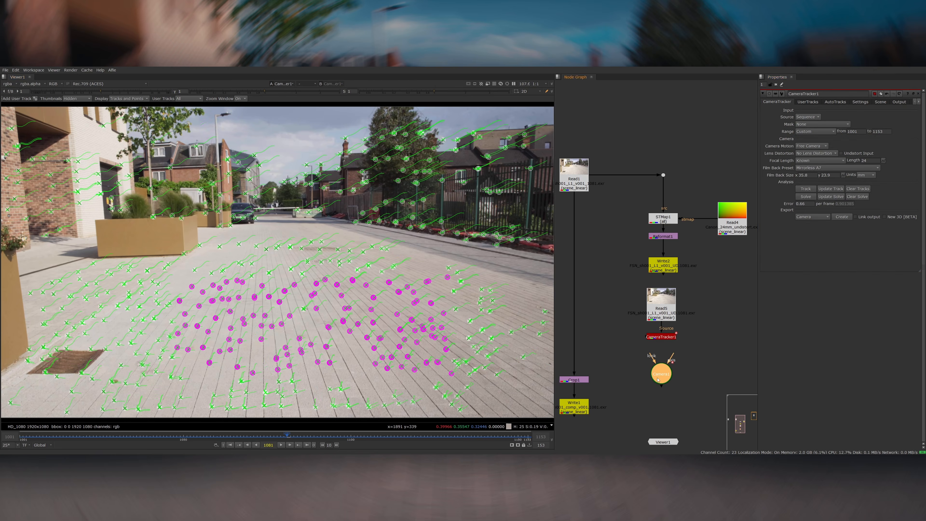
{"action": "left_click", "coordinate": [663, 378]}
{"action": "key", "text": "1"}
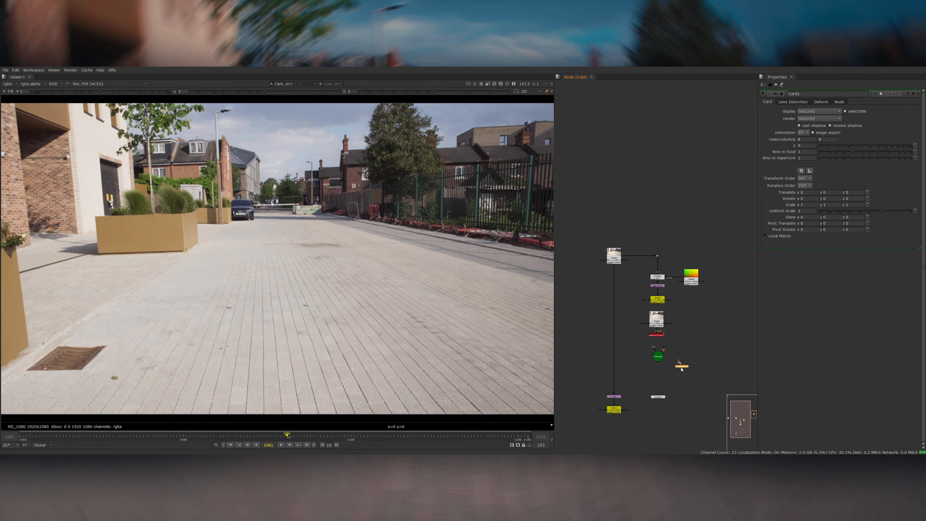
Step: Merge the rendered checkerboard card over the plate at a mix of 0.425 and adjust the card's rotation
{"action": "key", "text": "Return"}
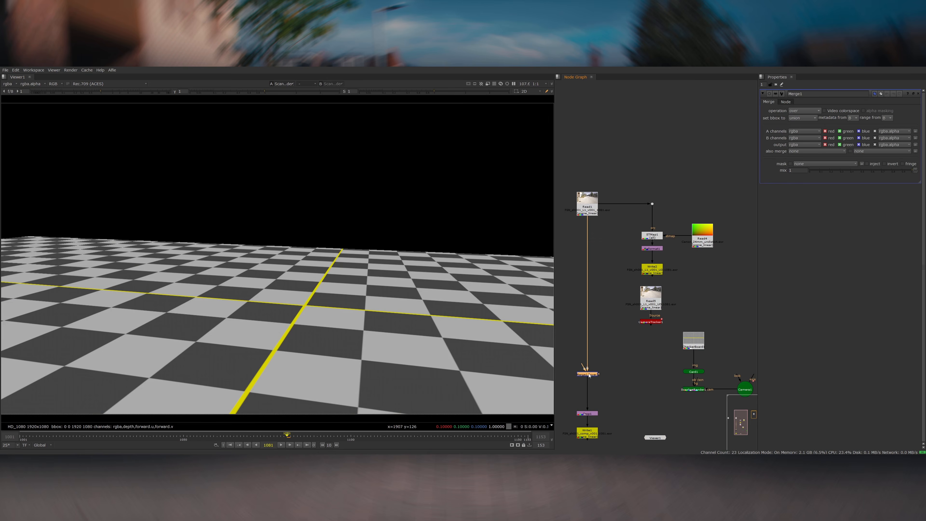
{"action": "key", "text": "1"}
{"action": "left_click_drag", "start_coordinate": [583, 376], "coordinate": [582, 387]}
{"action": "double_click", "coordinate": [693, 372]}
{"action": "left_click_drag", "start_coordinate": [825, 199], "coordinate": [835, 199]}
{"action": "type", "text": "0.425"}
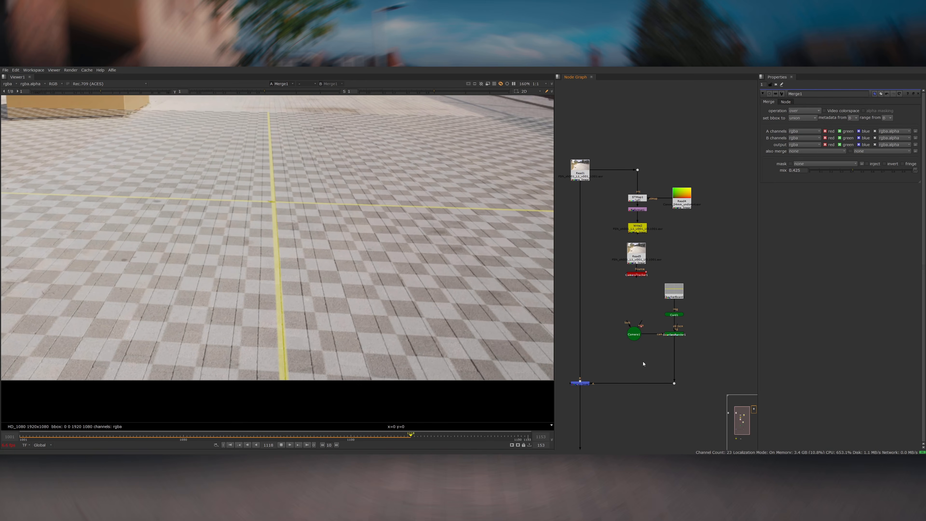
Step: Combine the tracked camera and card in a Scene node and export it with WriteGeo to CameraTracks as FSN_sh001_camTrack_v001.abc
{"action": "key", "text": "1"}
{"action": "mouse_move", "coordinate": [696, 354]}
{"action": "left_mouse_down"}
{"action": "mouse_move", "coordinate": [687, 383]}
{"action": "mouse_move", "coordinate": [687, 356]}
{"action": "left_mouse_up"}
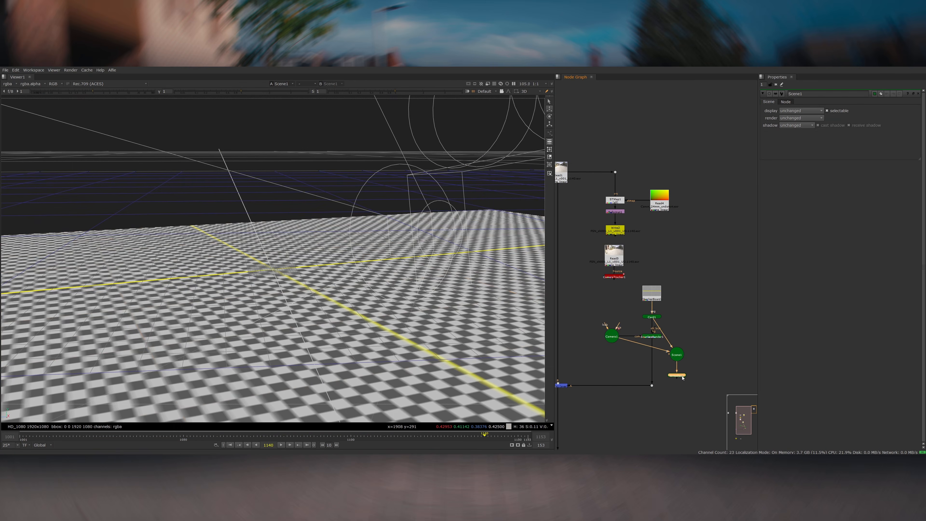
{"action": "double_click", "coordinate": [682, 377]}
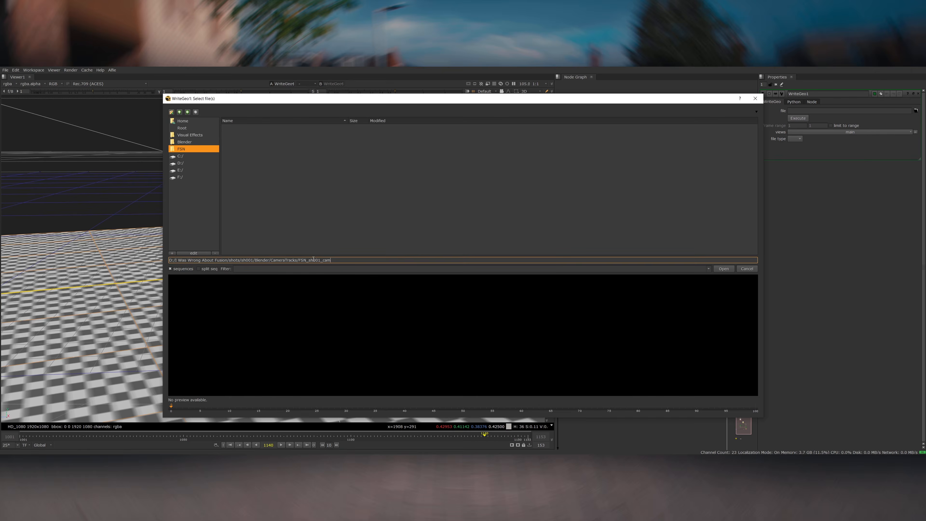
{"action": "type", "text": "abc"}
{"action": "key", "text": "Return"}
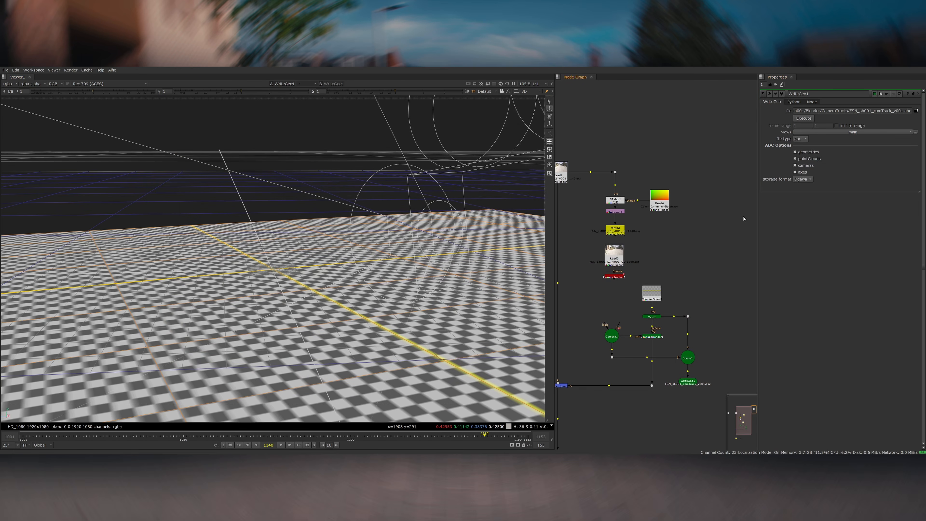
{"action": "left_click", "coordinate": [803, 118]}
{"action": "left_click", "coordinate": [454, 262]}
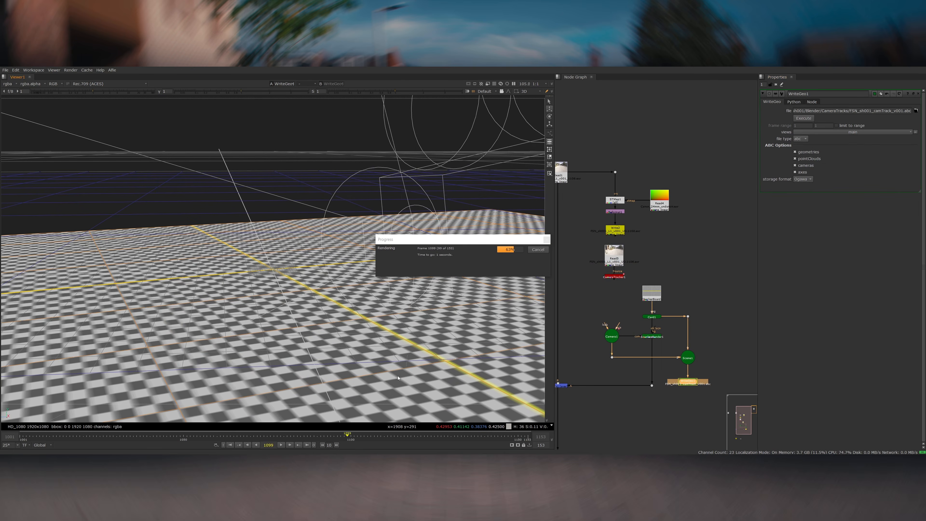
Step: View the HDRI, mask the sun with a Roto shape, and add a PxF_Filler node to fill it
{"action": "scroll", "coordinate": [666, 285], "scroll_direction": "down", "scroll_amount": 5}
{"action": "scroll", "coordinate": [671, 248], "scroll_direction": "up", "scroll_amount": 3}
{"action": "left_click", "coordinate": [672, 252]}
{"action": "key", "text": "1"}
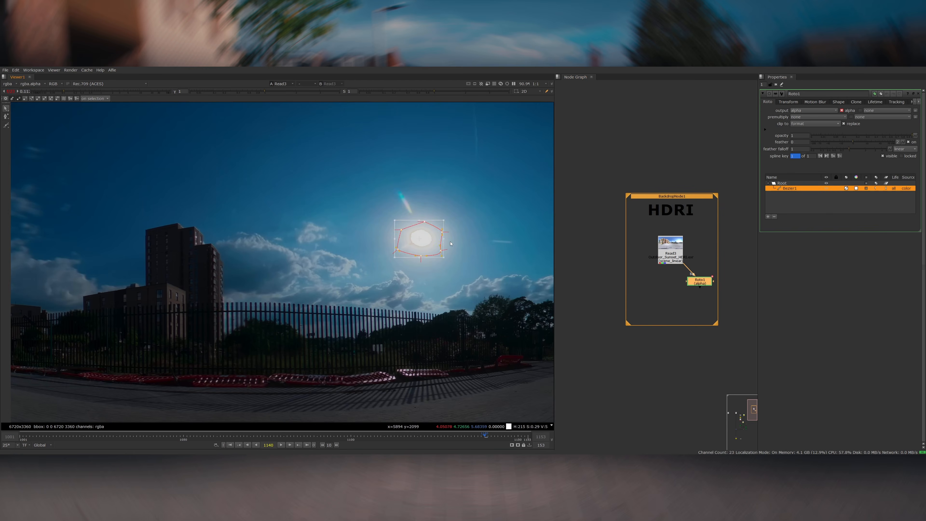
{"action": "key", "text": "Tab"}
{"action": "type", "text": "filler"}
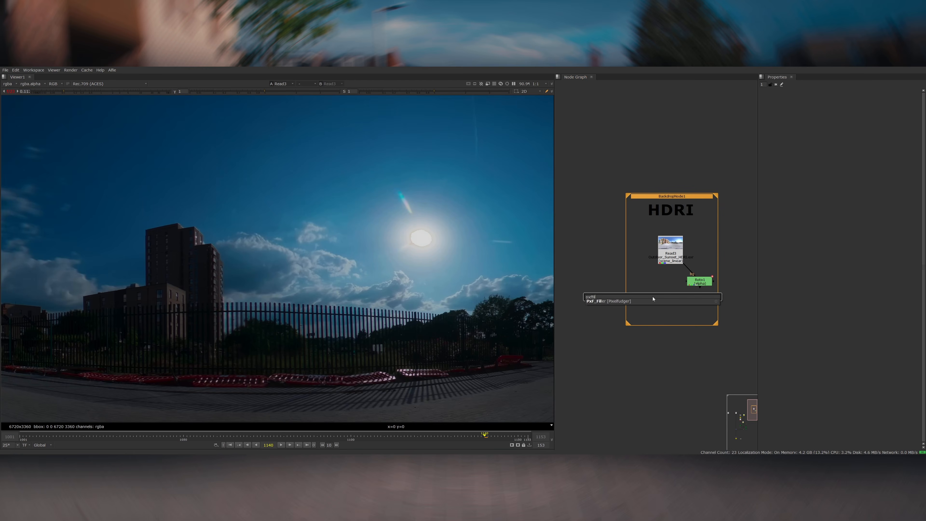
{"action": "key", "text": "Return"}
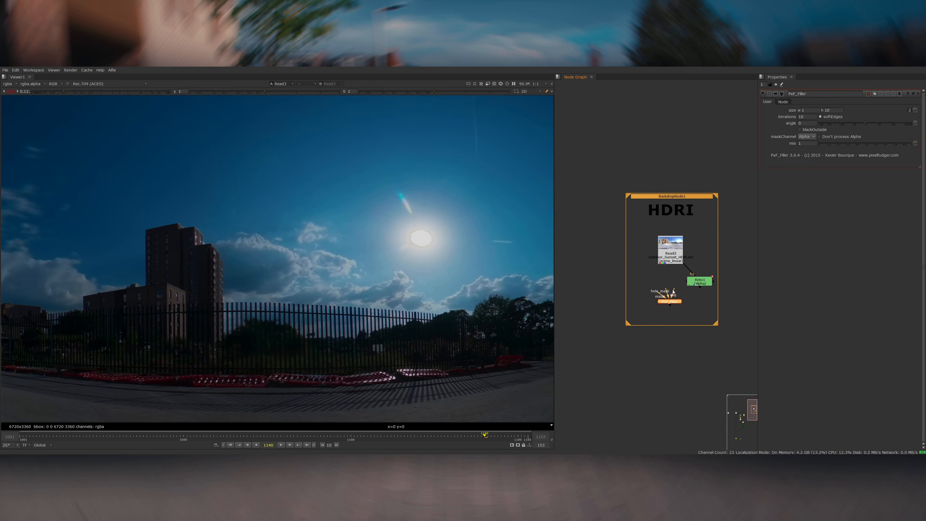
Step: Soften the sun mask with a Blur node and enlarge the roto shape around the sun's glow
{"action": "left_click", "coordinate": [699, 281]}
{"action": "key", "text": "b"}
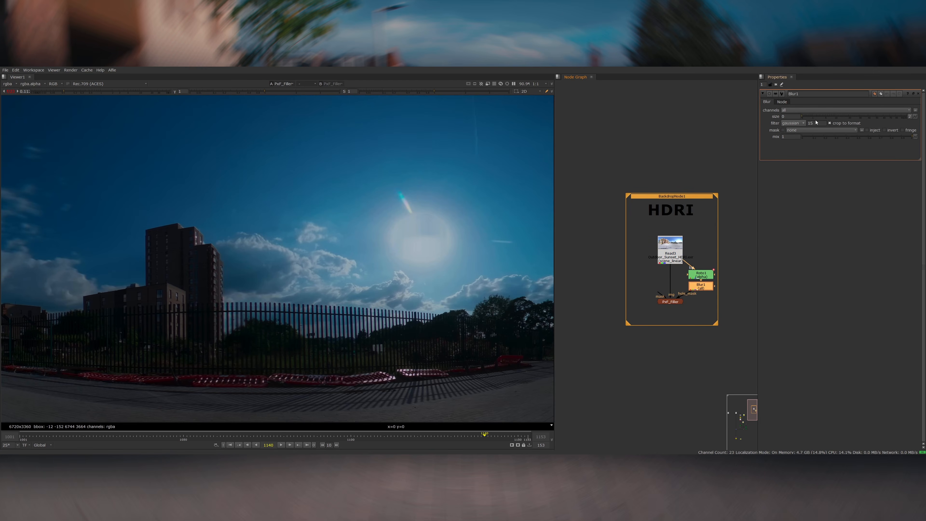
{"action": "double_click", "coordinate": [710, 275]}
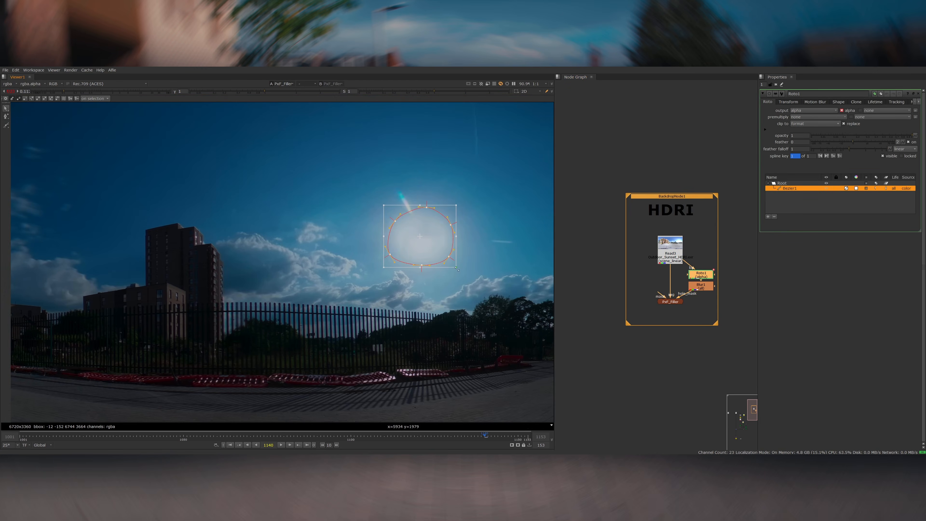
{"action": "left_click_drag", "start_coordinate": [458, 270], "coordinate": [462, 270]}
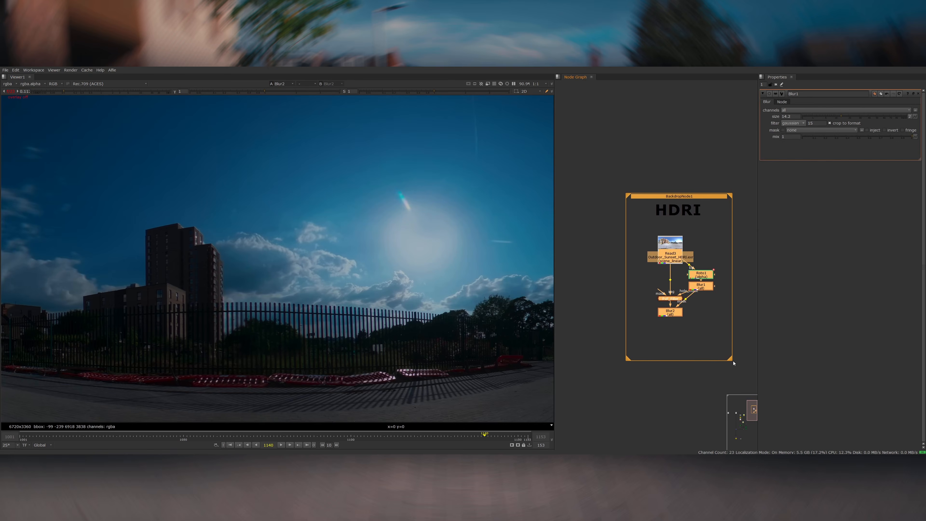
Step: Add a RotoPaint node for the HDRI cleanup and browse to the FSN folder for the new Write node's output
{"action": "key", "text": "p"}
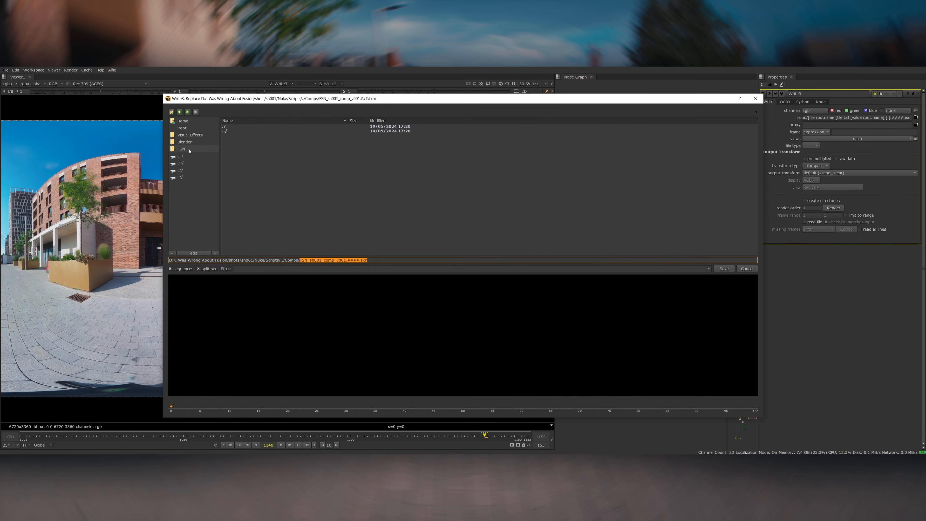
{"action": "left_click", "coordinate": [190, 151]}
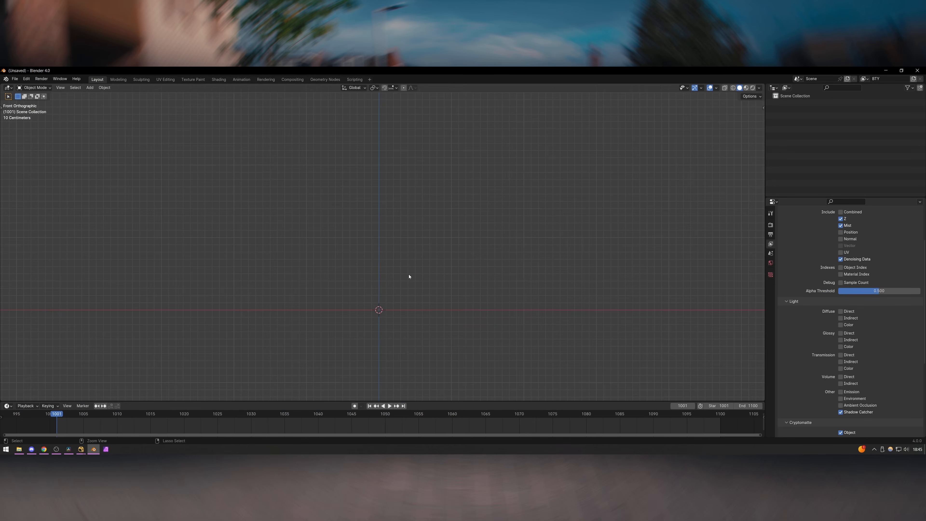
Step: Switch to Blender, import the Alembic camera track, and show the street plate as the camera's background image
{"action": "left_click", "coordinate": [15, 79]}
{"action": "mouse_move", "coordinate": [22, 181]}
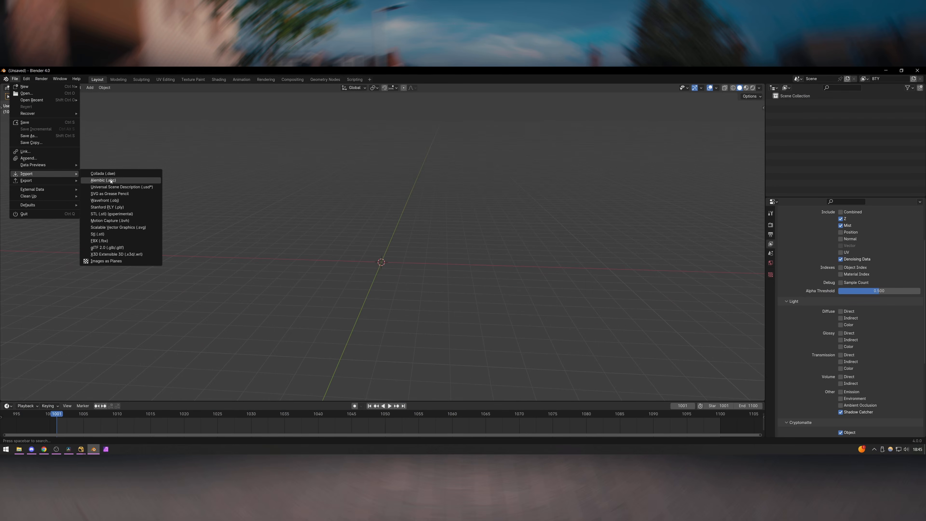
{"action": "left_click", "coordinate": [104, 181]}
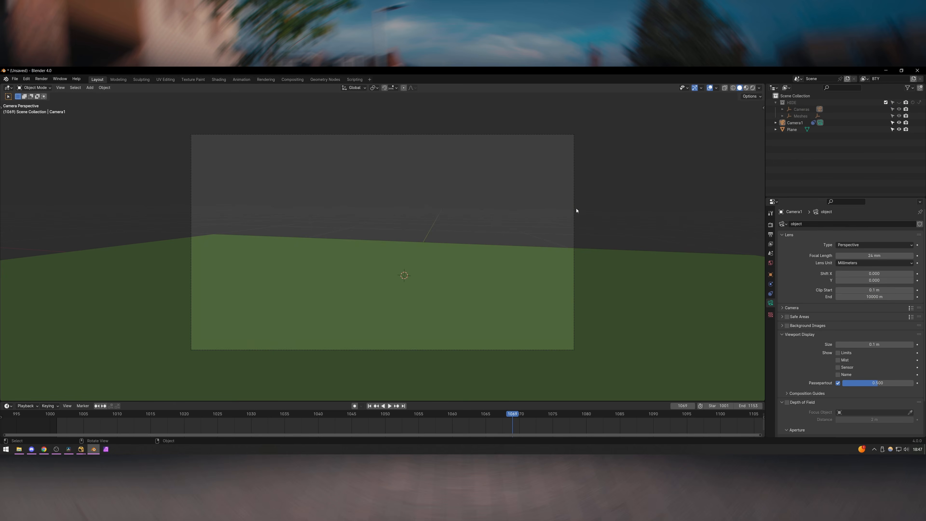
{"action": "scroll", "coordinate": [839, 292], "scroll_direction": "down", "scroll_amount": 3}
{"action": "left_click", "coordinate": [787, 285]}
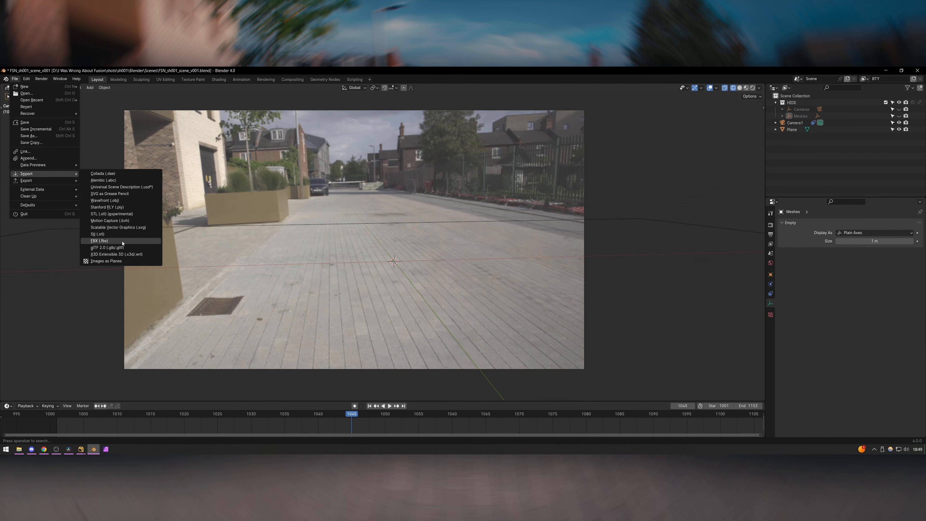
Step: Import the Kawasaki Ninja motorcycle model and size a reference cube to 1.99 m in X and 1.2 m in Z
{"action": "left_click", "coordinate": [130, 228]}
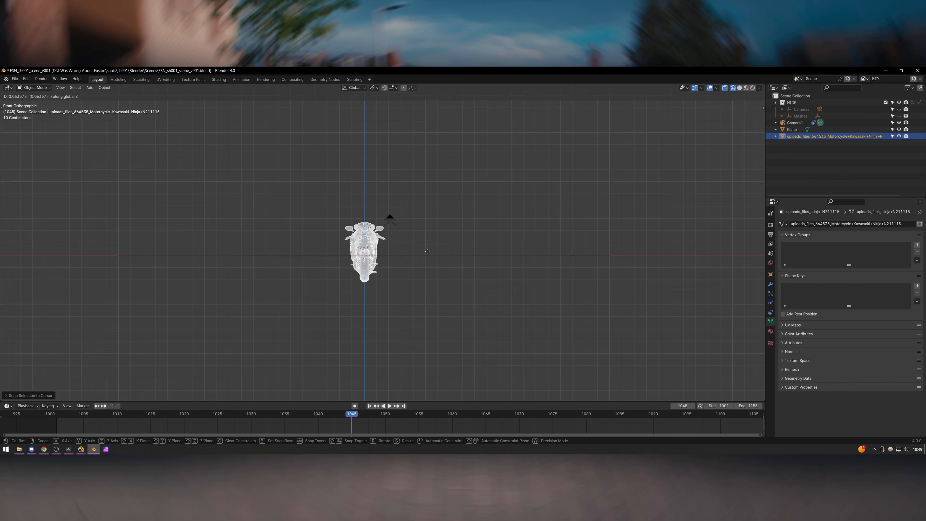
{"action": "scroll", "coordinate": [402, 273], "scroll_direction": "up", "scroll_amount": 3}
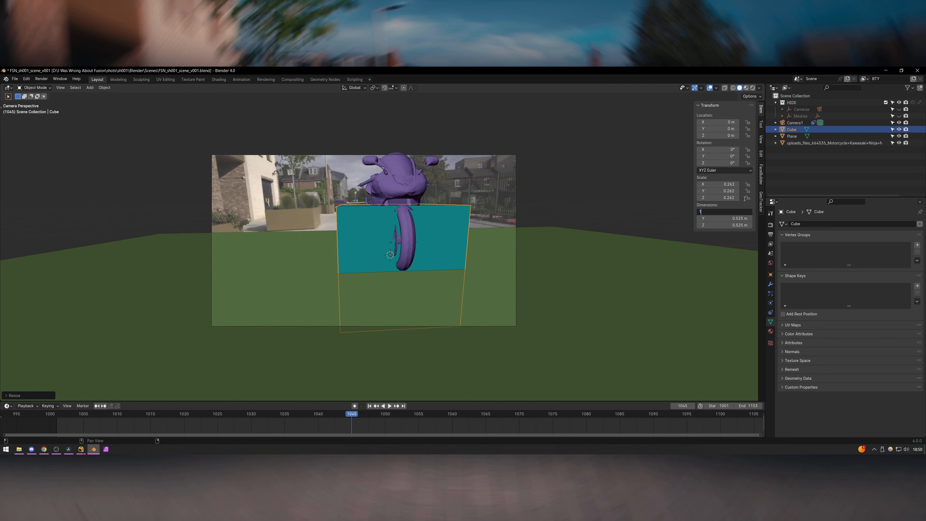
{"action": "key", "text": "Return"}
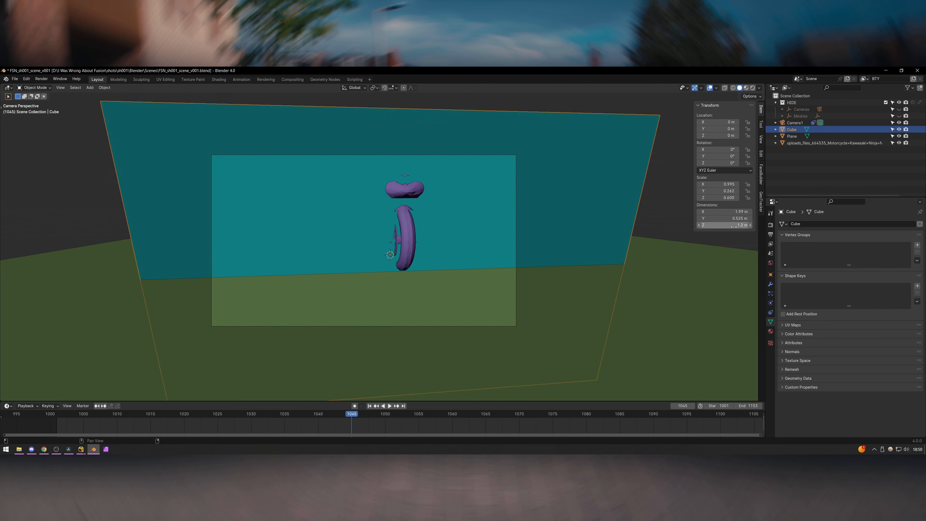
Step: Position the scaled motorcycle over the reference cube in the top view
{"action": "scroll", "coordinate": [483, 241], "scroll_direction": "down", "scroll_amount": 4}
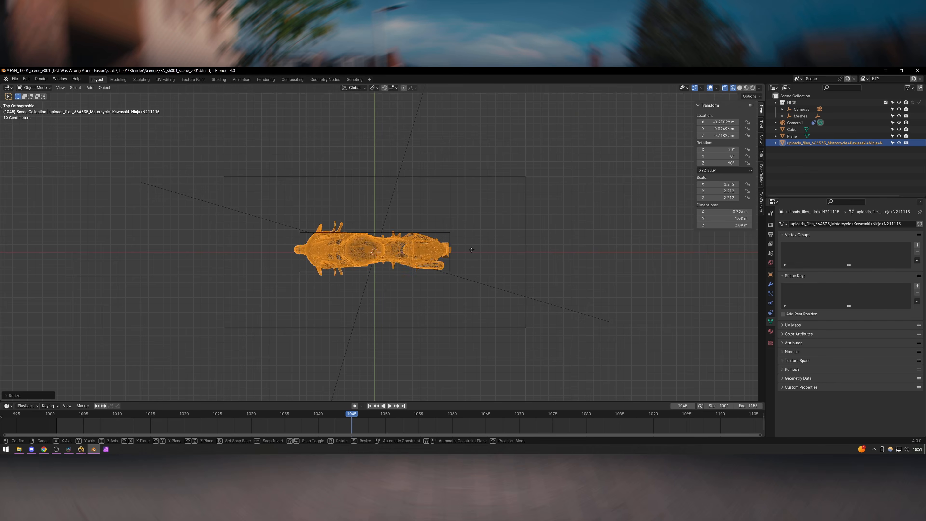
{"action": "left_click", "coordinate": [472, 250]}
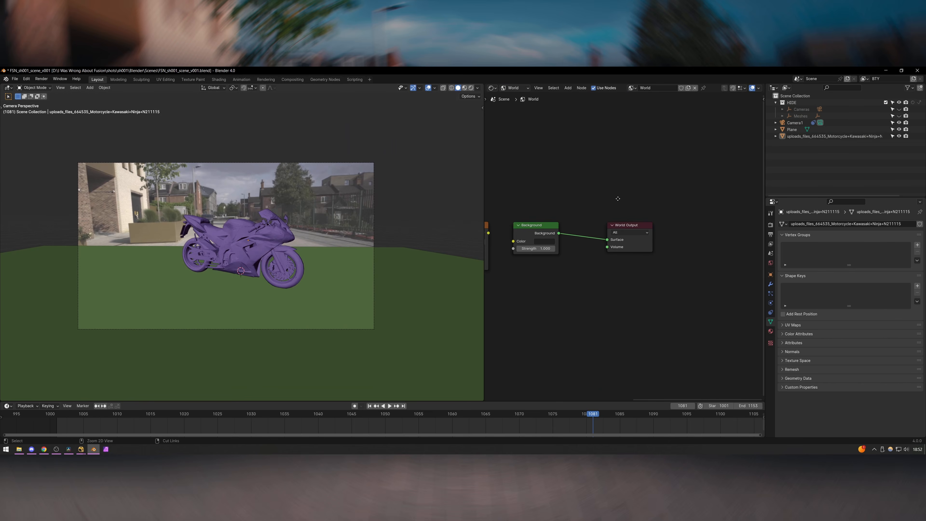
Step: Link the Outdoor_Sunset HDRI texture to the world Background colour and rotate its mapping around Z
{"action": "left_click_drag", "start_coordinate": [578, 228], "coordinate": [599, 237]}
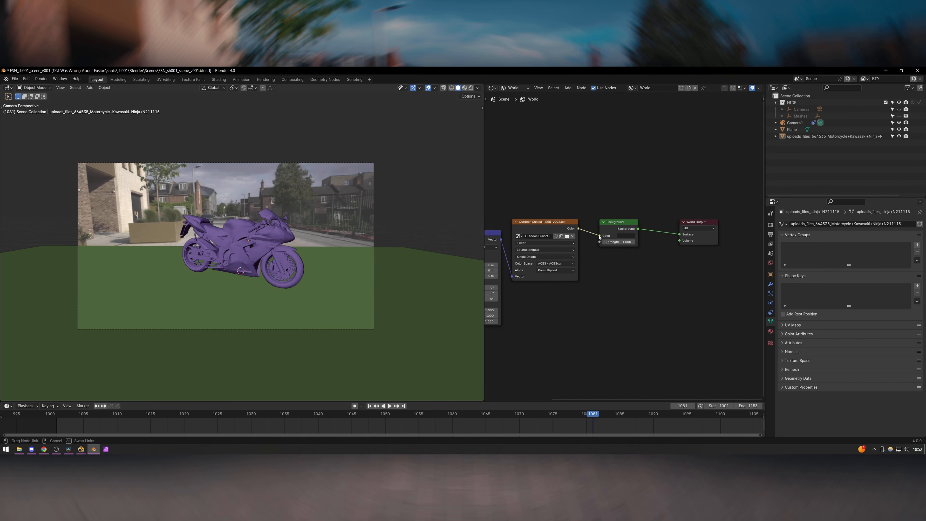
{"action": "left_click", "coordinate": [349, 229]}
{"action": "left_click", "coordinate": [771, 225]}
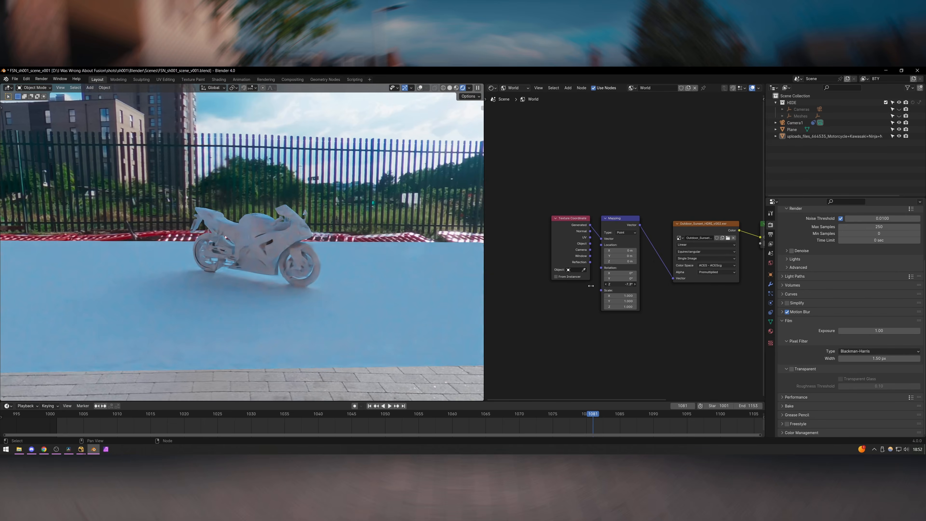
{"action": "left_click_drag", "start_coordinate": [634, 286], "coordinate": [651, 288]}
{"action": "key", "text": "KP_0"}
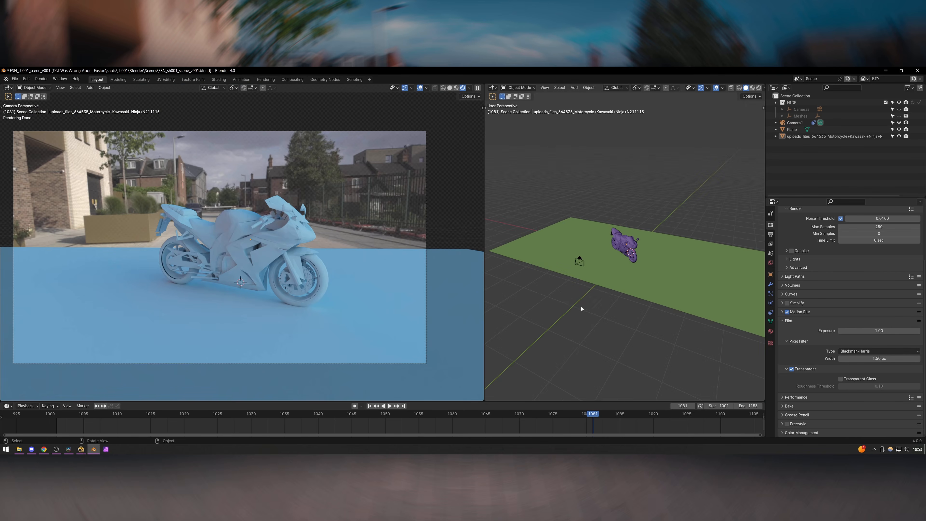
Step: Add a sun light, move it into place in the front and top views, and rotate it from the side view
{"action": "key", "text": "shift+a"}
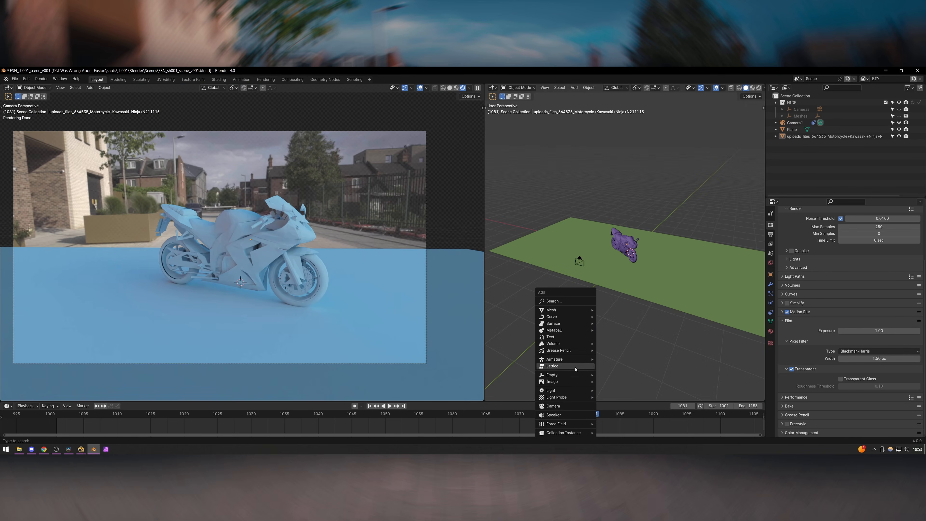
{"action": "left_click", "coordinate": [610, 397]}
{"action": "key", "text": "KP_1"}
{"action": "key", "text": "g"}
{"action": "left_click", "coordinate": [592, 213]}
{"action": "key", "text": "KP_7"}
{"action": "key", "text": "g"}
{"action": "left_click", "coordinate": [617, 174]}
{"action": "key", "text": "KP_3"}
{"action": "key", "text": "r"}
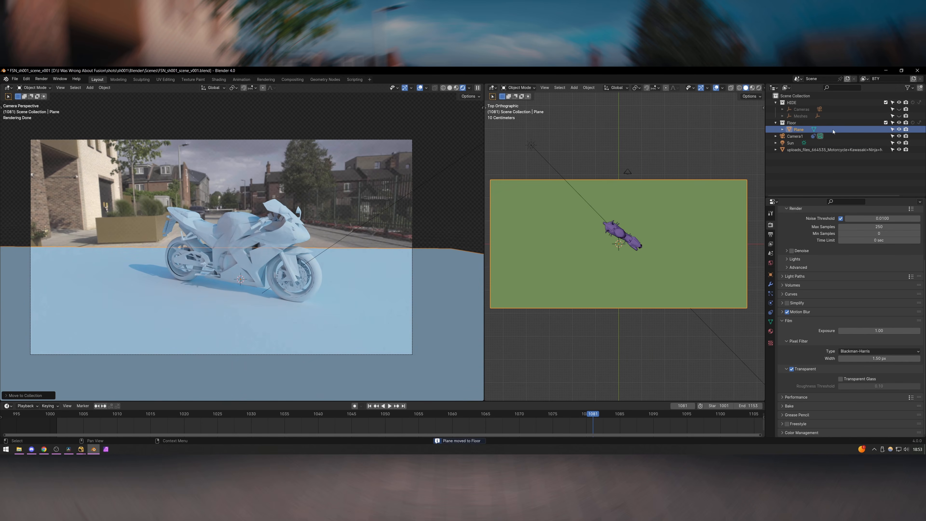
Step: Turn the floor plane into a shadow catcher and clear the selection
{"action": "left_click", "coordinate": [770, 275]}
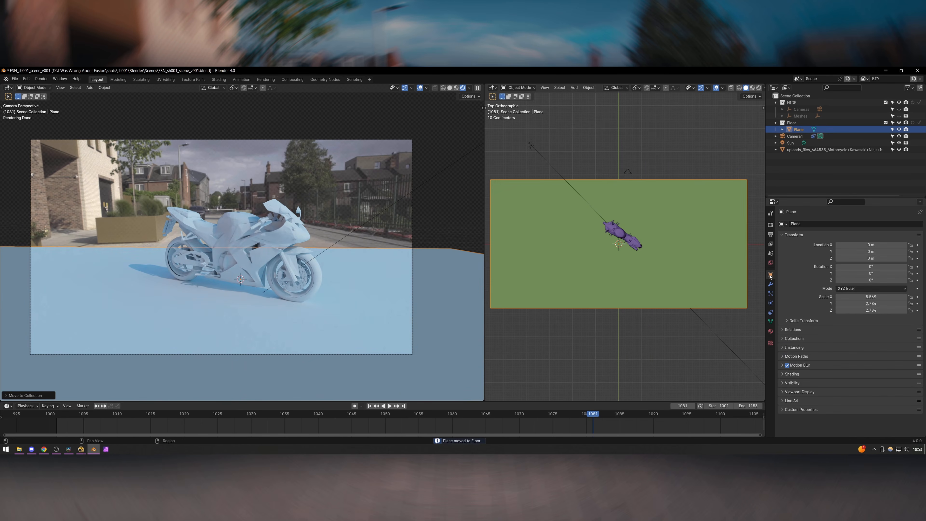
{"action": "left_click", "coordinate": [786, 382]}
{"action": "scroll", "coordinate": [820, 365], "scroll_direction": "down", "scroll_amount": 4}
{"action": "left_click", "coordinate": [838, 357]}
{"action": "key", "text": "alt+a"}
{"action": "scroll", "coordinate": [317, 302], "scroll_direction": "up", "scroll_amount": 1}
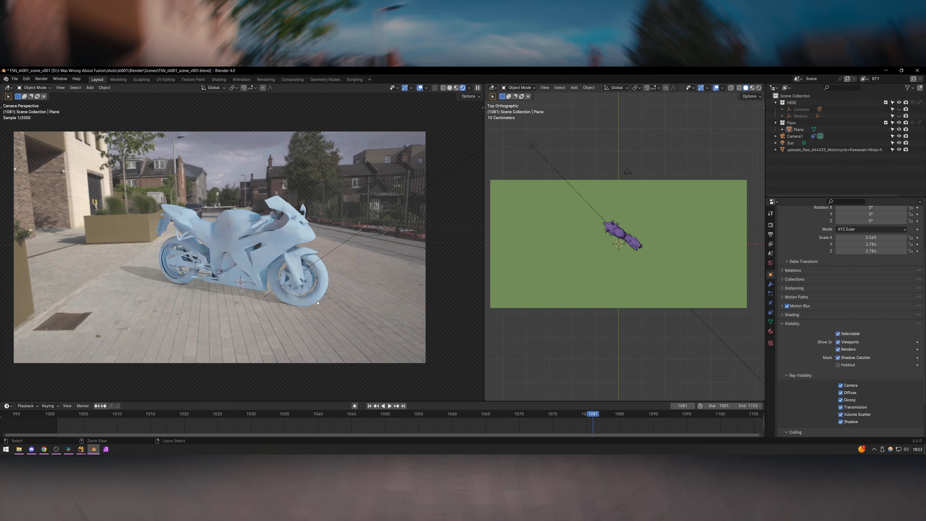
Step: Rotate the sun light to adjust the direction of the motorcycle's shadow
{"action": "left_click", "coordinate": [368, 227]}
{"action": "key", "text": "r"}
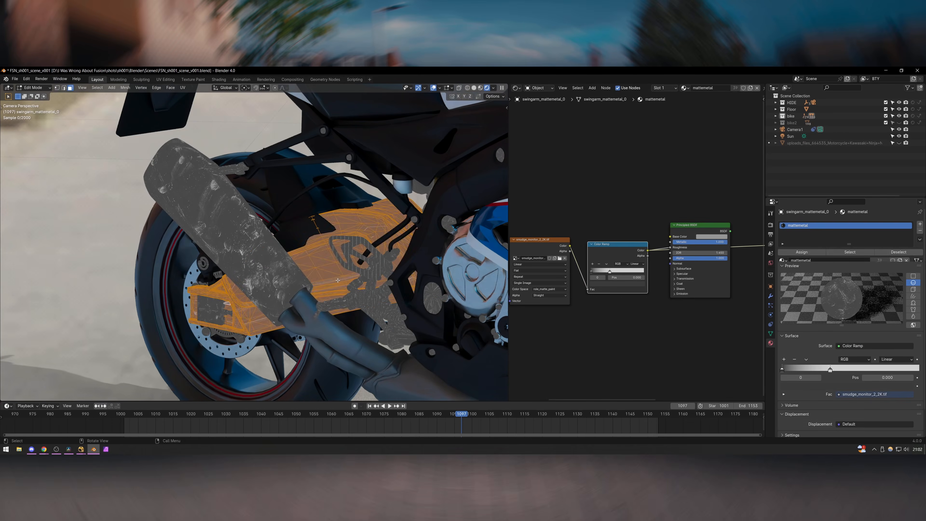
Step: Select part of the swingarm's matte metal geometry in Edit Mode
{"action": "double_click", "coordinate": [367, 288]}
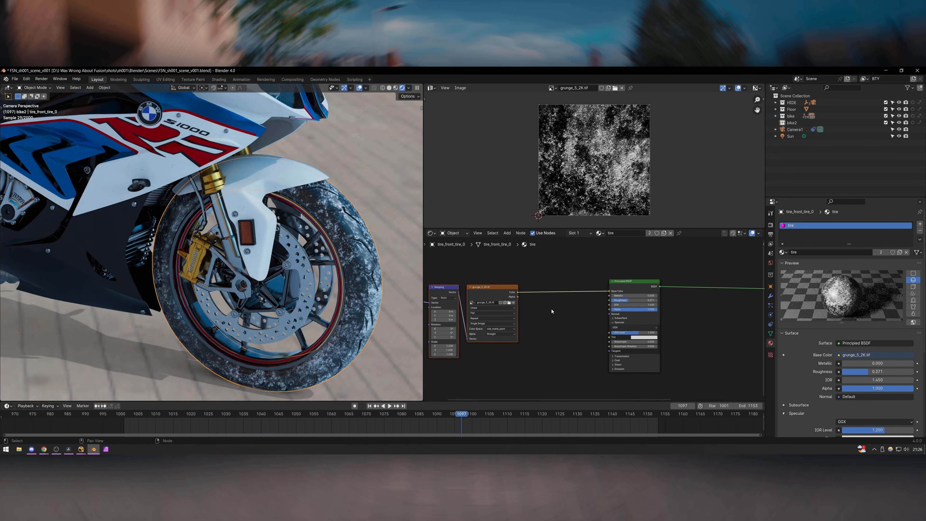
Step: Add a node to the tire material on the link between the grunge texture and the Principled BSDF's base colour
{"action": "key", "text": "shift+a"}
{"action": "left_click", "coordinate": [553, 310]}
{"action": "left_click", "coordinate": [588, 309]}
{"action": "left_click", "coordinate": [576, 319]}
{"action": "left_click_drag", "start_coordinate": [587, 257], "coordinate": [587, 275]}
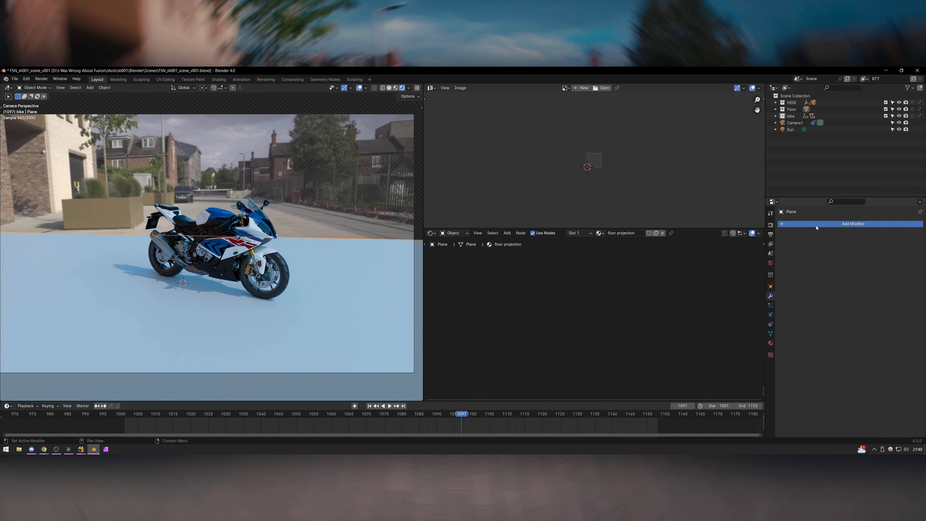
Step: Add a UV Project modifier to the floor plane, using UVMap as its UV map and Camera1 as its projector
{"action": "left_click", "coordinate": [801, 223]}
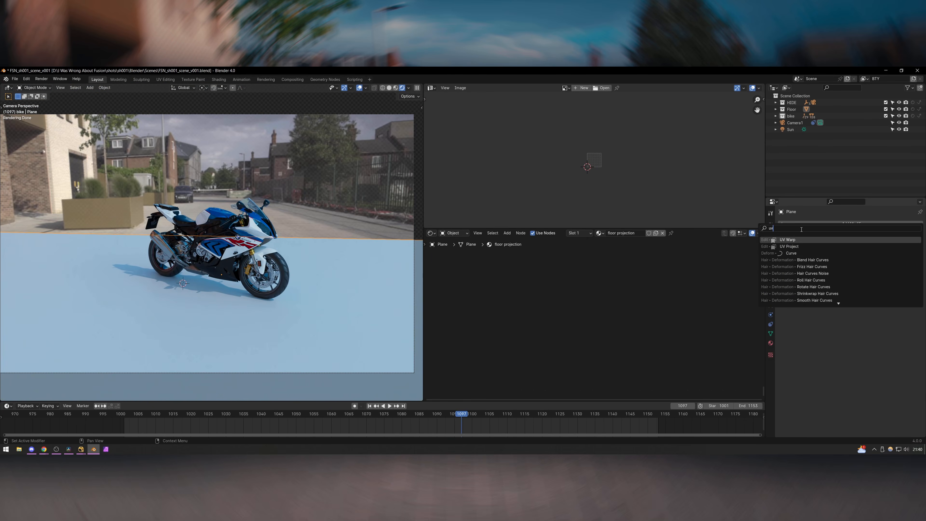
{"action": "key", "text": "Down"}
{"action": "key", "text": "Return"}
{"action": "left_click", "coordinate": [845, 246]}
{"action": "left_click", "coordinate": [848, 254]}
{"action": "left_click", "coordinate": [854, 293]}
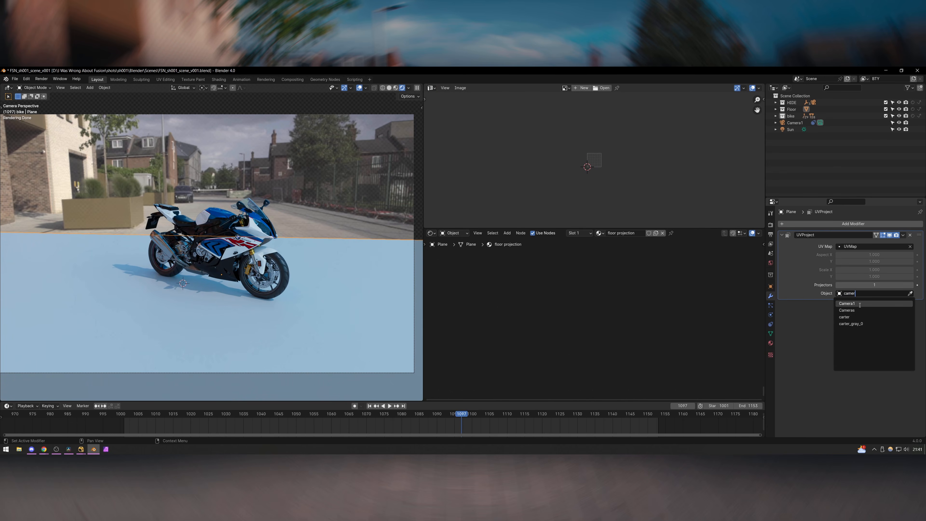
{"action": "type", "text": "camer"}
{"action": "left_click", "coordinate": [859, 303]}
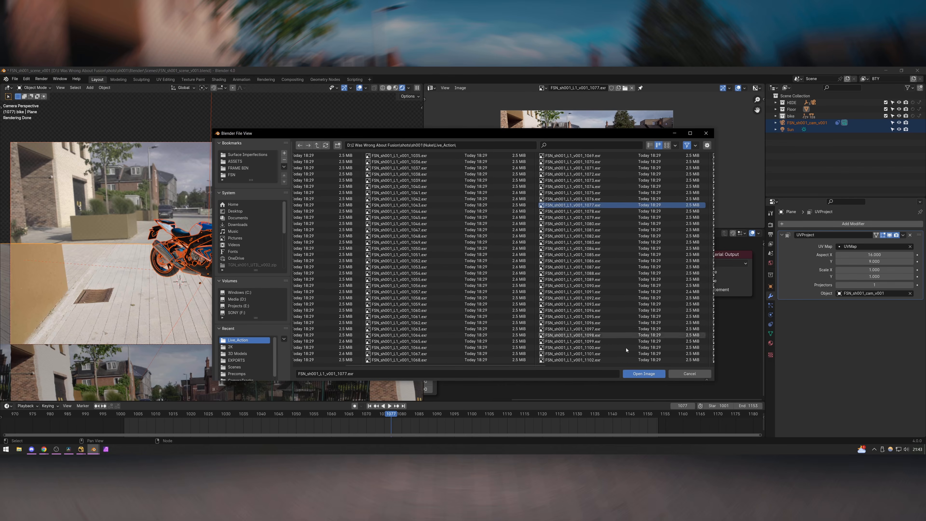
Step: Load FSN_sh001_L1_v001_1077.exr into the floor projection material and save the scene
{"action": "left_click", "coordinate": [635, 373]}
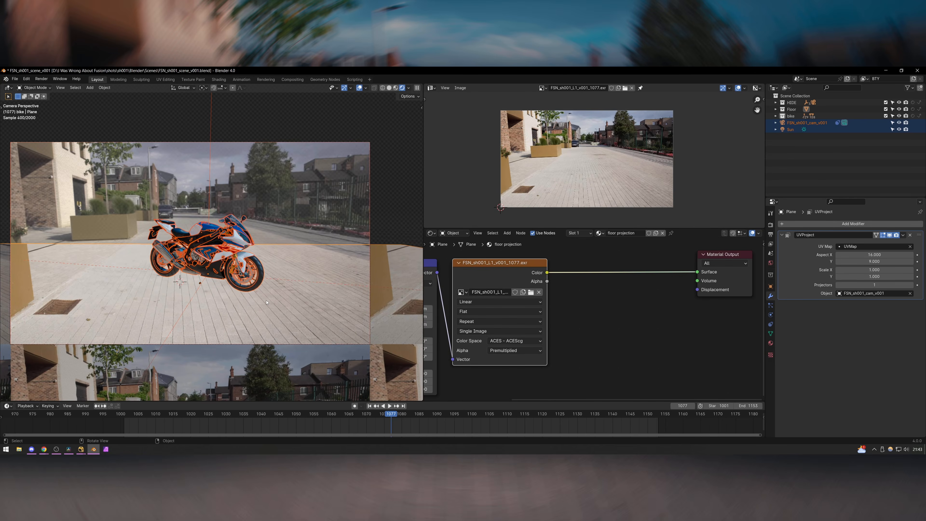
{"action": "key", "text": "ctrl+s"}
{"action": "key", "text": "alt+a"}
{"action": "key", "text": "Home"}
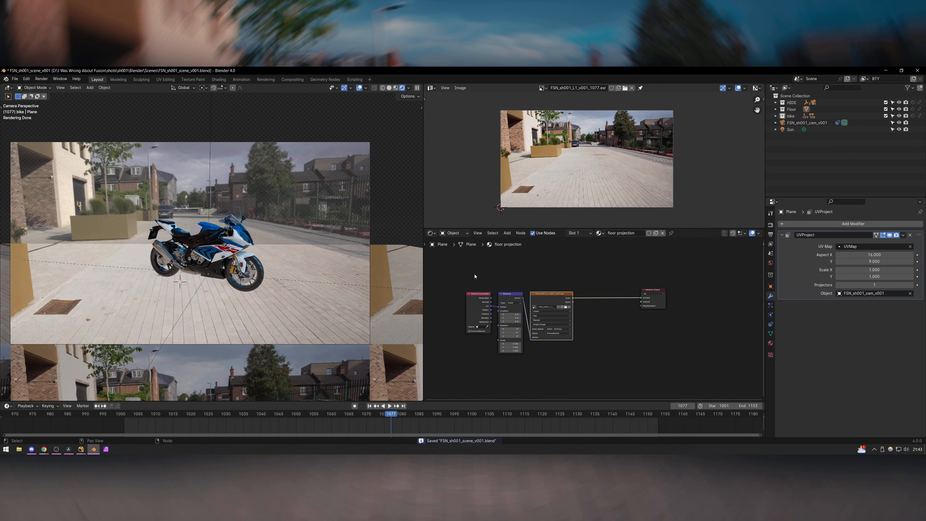
Step: Unwrap the floor plane's mesh in Edit Mode for the plate projection
{"action": "key", "text": "Tab"}
{"action": "key", "text": "u"}
{"action": "left_click", "coordinate": [240, 314]}
{"action": "key", "text": "u"}
{"action": "left_click", "coordinate": [219, 257]}
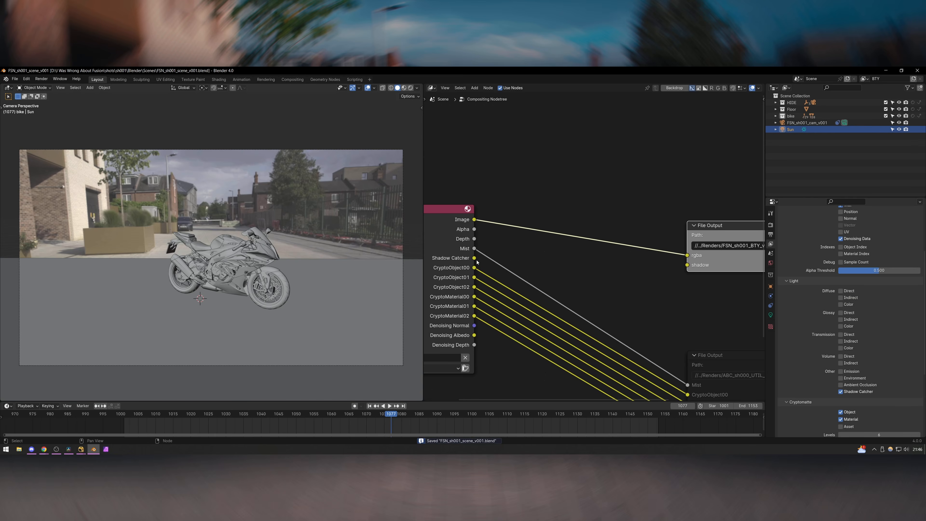
Step: Route the Shadow Catcher pass to the File Output's shadow input and preview the scene in rendered shading
{"action": "left_click_drag", "start_coordinate": [475, 259], "coordinate": [687, 264]}
{"action": "scroll", "coordinate": [649, 279], "scroll_direction": "right", "scroll_amount": 5}
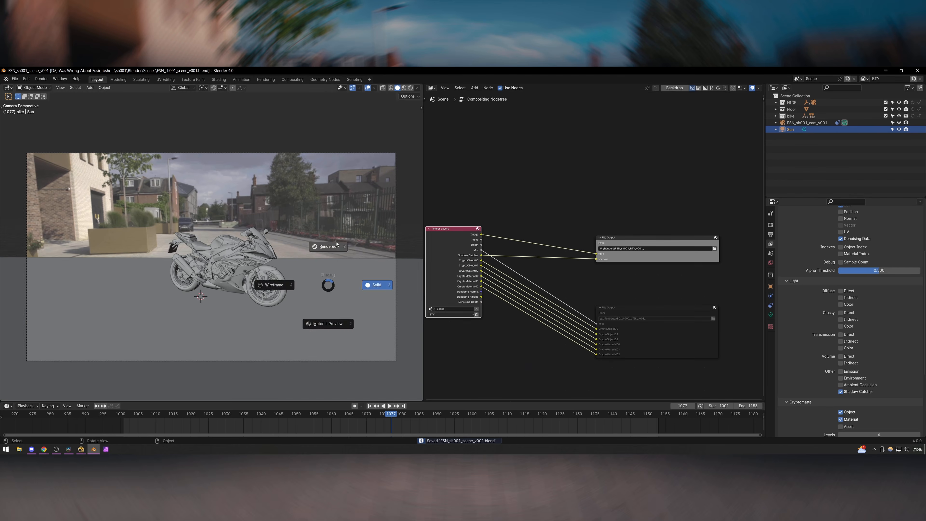
{"action": "left_click", "coordinate": [337, 244]}
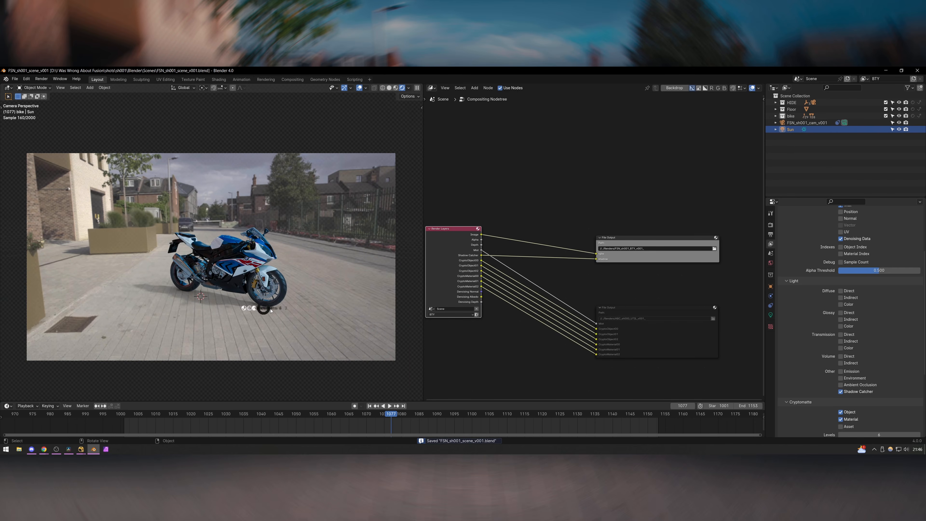
{"action": "left_click", "coordinate": [271, 310]}
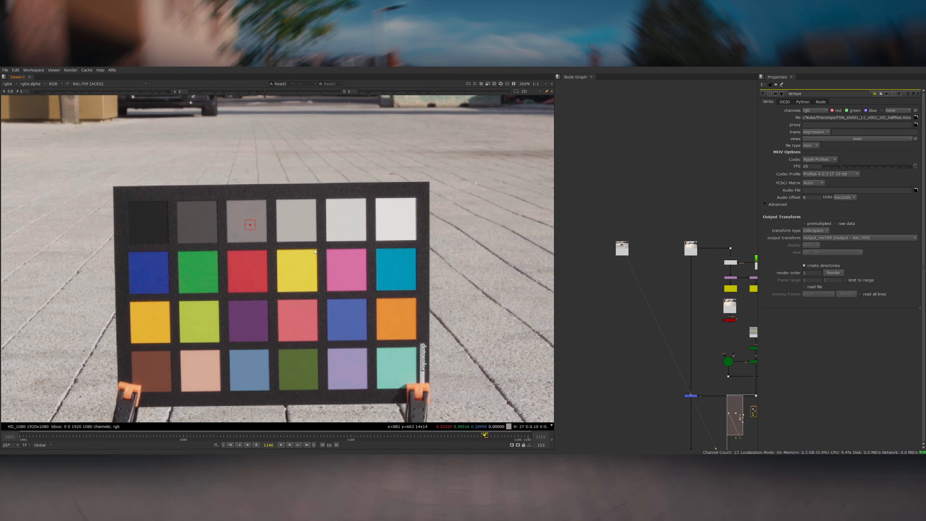
Step: Switch to Nuke and add a sticky note for the colour chart's sampled grey patch
{"action": "key", "text": "Tab"}
{"action": "key", "text": "Return"}
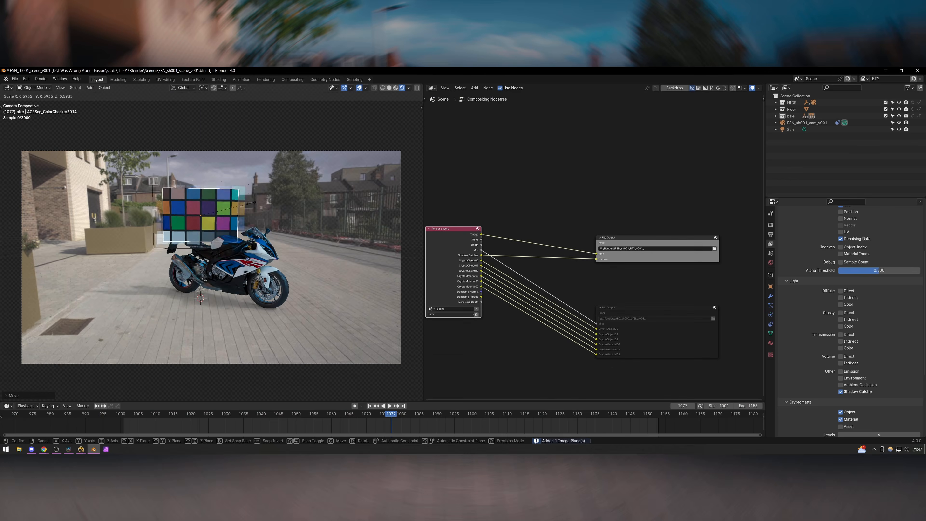
Step: Switch to Blender and scale the ACEScg_ColorChecker2014 image plane above the motorcycle
{"action": "left_click_drag", "start_coordinate": [240, 247], "coordinate": [257, 212]}
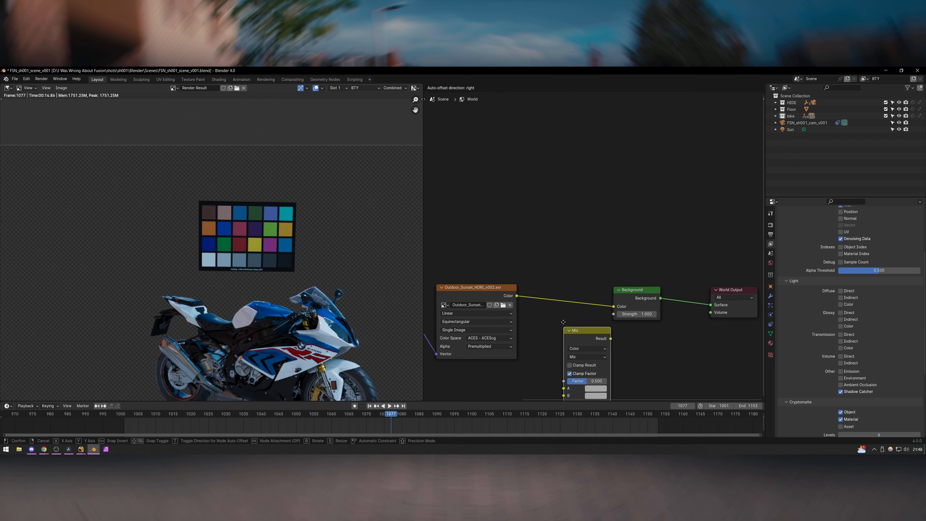
Step: Insert a Mix node between the Outdoor_Sunset HDRI texture and the world Background, and check the chart render
{"action": "left_click", "coordinate": [575, 300]}
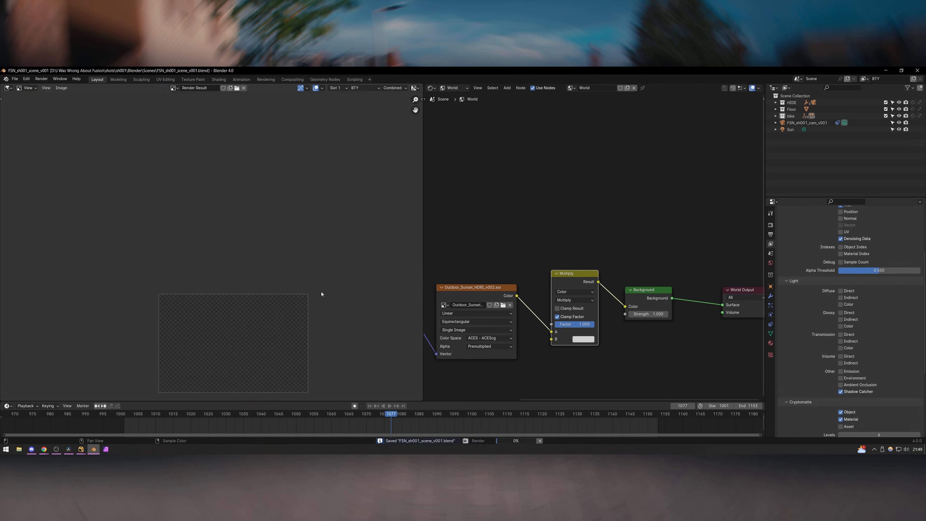
{"action": "left_click", "coordinate": [271, 323]}
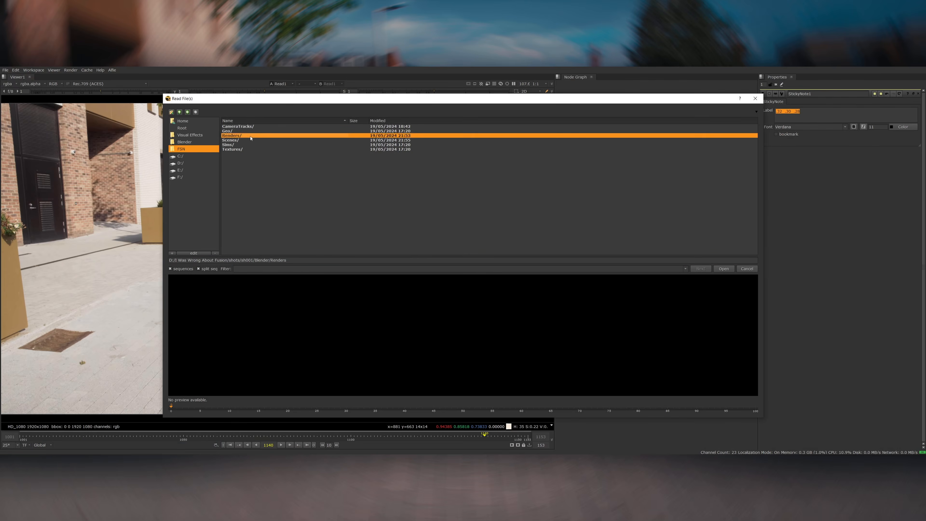
Step: Switch to Nuke and read in the motorcycle render FSN_sh001_BTY_v001_1001.exr from the Renders folder
{"action": "double_click", "coordinate": [252, 127]}
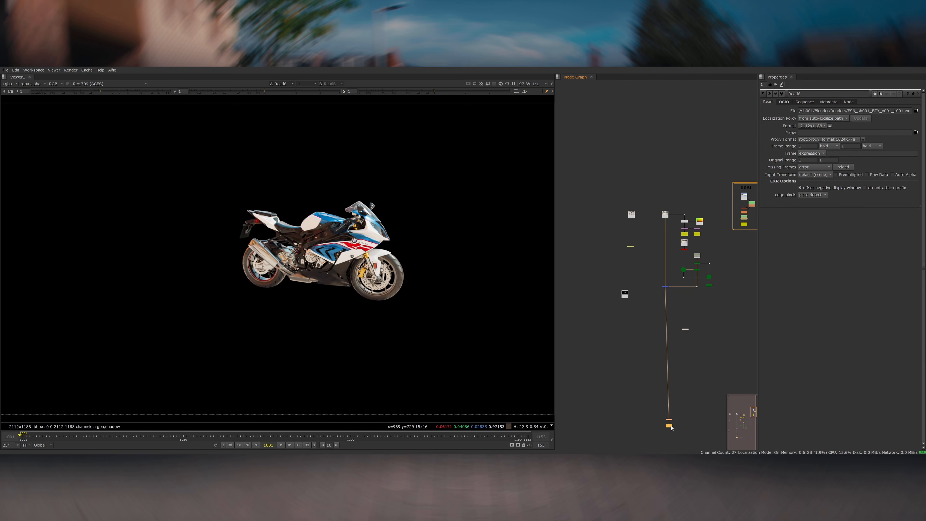
{"action": "left_click_drag", "start_coordinate": [671, 427], "coordinate": [668, 426]}
{"action": "left_click", "coordinate": [624, 294]}
{"action": "scroll", "coordinate": [624, 304], "scroll_direction": "up", "scroll_amount": 3}
Step: Build an Unpremult, Grade, Copy and Premult chain under the motorcycle render and merge it over the plate
{"action": "key", "text": "grave"}
{"action": "left_click", "coordinate": [624, 317]}
{"action": "left_click_drag", "start_coordinate": [619, 326], "coordinate": [616, 393]}
{"action": "left_click", "coordinate": [627, 342]}
{"action": "left_click", "coordinate": [618, 354]}
{"action": "key", "text": "m"}
{"action": "key", "text": "1"}
Step: Add a Reformat node below the motorcycle render, change its resize type, and preserve the bounding box
{"action": "left_click", "coordinate": [603, 330]}
{"action": "scroll", "coordinate": [615, 279], "scroll_direction": "up", "scroll_amount": 4}
{"action": "left_click", "coordinate": [617, 289]}
{"action": "key", "text": "ctrl+r"}
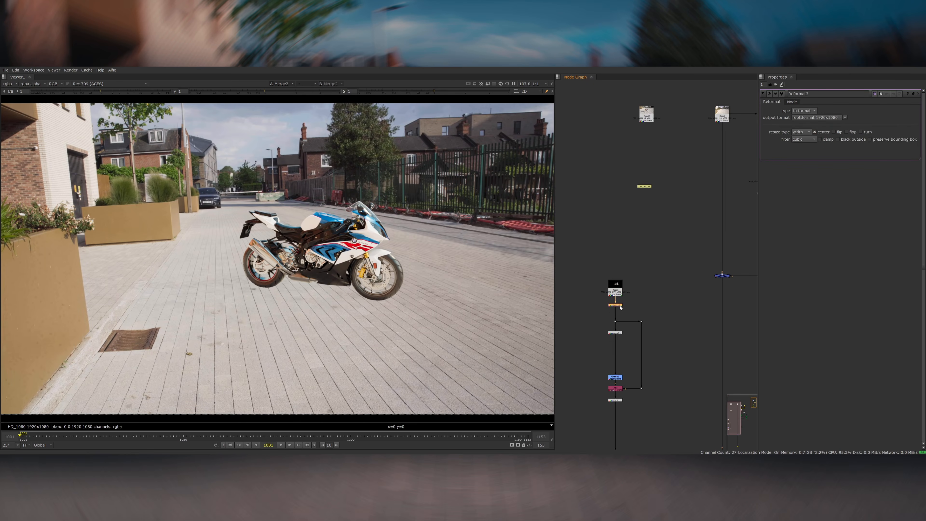
{"action": "left_click", "coordinate": [808, 133]}
{"action": "left_click", "coordinate": [798, 138]}
{"action": "key", "text": "1"}
{"action": "left_click", "coordinate": [877, 139]}
Step: Extract the Reformat node from under the render and reinsert it below the Premult
{"action": "left_click", "coordinate": [618, 304]}
{"action": "key", "text": "ctrl+shift+x"}
{"action": "left_click_drag", "start_coordinate": [627, 306], "coordinate": [612, 417]}
{"action": "key", "text": "1"}
{"action": "left_click", "coordinate": [602, 409]}
{"action": "scroll", "coordinate": [617, 434], "scroll_direction": "up", "scroll_amount": 4}
Step: Read in the 24mm redistort map and place it beside the Reformat node
{"action": "key", "text": "r"}
{"action": "double_click", "coordinate": [248, 126]}
{"action": "left_click", "coordinate": [612, 358]}
{"action": "left_click_drag", "start_coordinate": [648, 368], "coordinate": [662, 387]}
Step: Add an STMap node below the Reformat, connect the redistort map to it, and set its UV channels to rgb
{"action": "key", "text": "Tab"}
{"action": "type", "text": "stm"}
{"action": "key", "text": "Return"}
{"action": "key", "text": "1"}
{"action": "left_click_drag", "start_coordinate": [662, 388], "coordinate": [677, 401]}
{"action": "left_click_drag", "start_coordinate": [622, 395], "coordinate": [622, 401]}
{"action": "left_click", "coordinate": [801, 117]}
{"action": "left_click", "coordinate": [801, 122]}
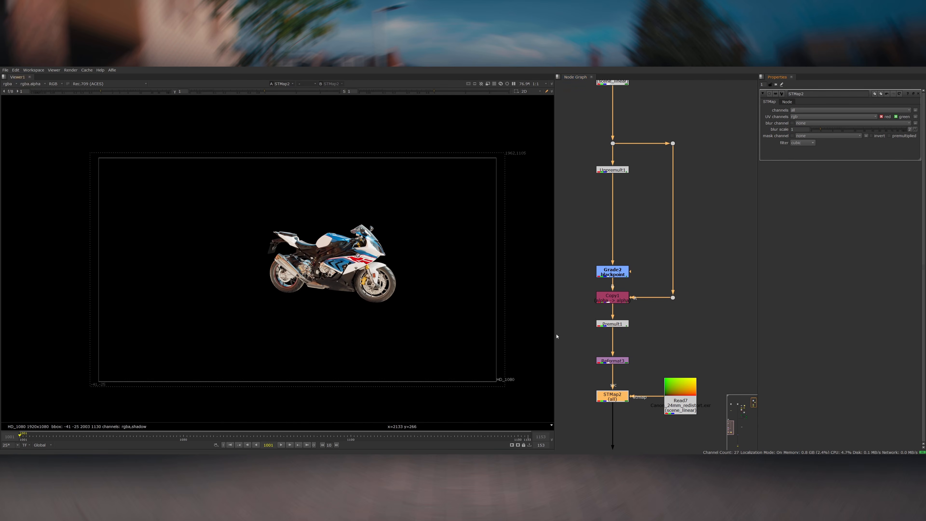
Step: Add a Crop node after the STMap and view the merged comp
{"action": "key", "text": "Tab"}
{"action": "type", "text": "crop"}
{"action": "key", "text": "Return"}
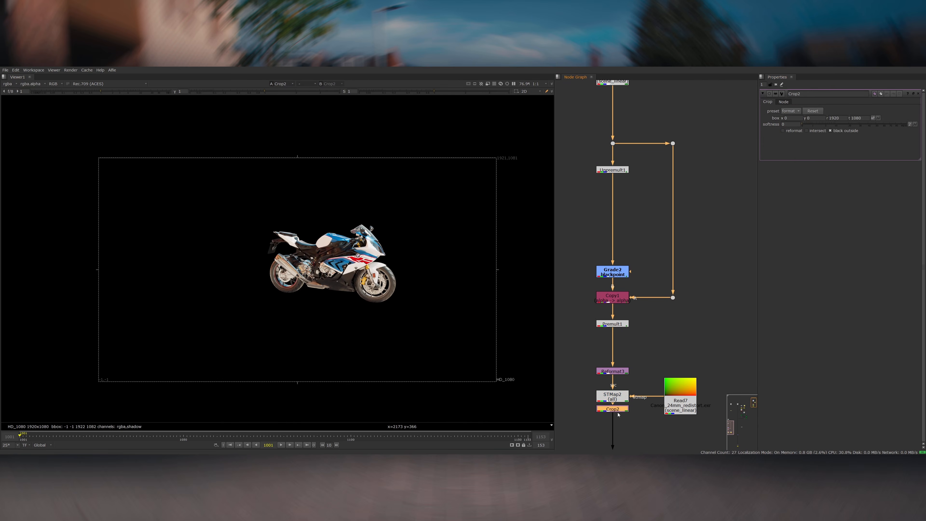
{"action": "scroll", "coordinate": [673, 351], "scroll_direction": "down", "scroll_amount": 5}
{"action": "left_click", "coordinate": [662, 352]}
{"action": "key", "text": "1"}
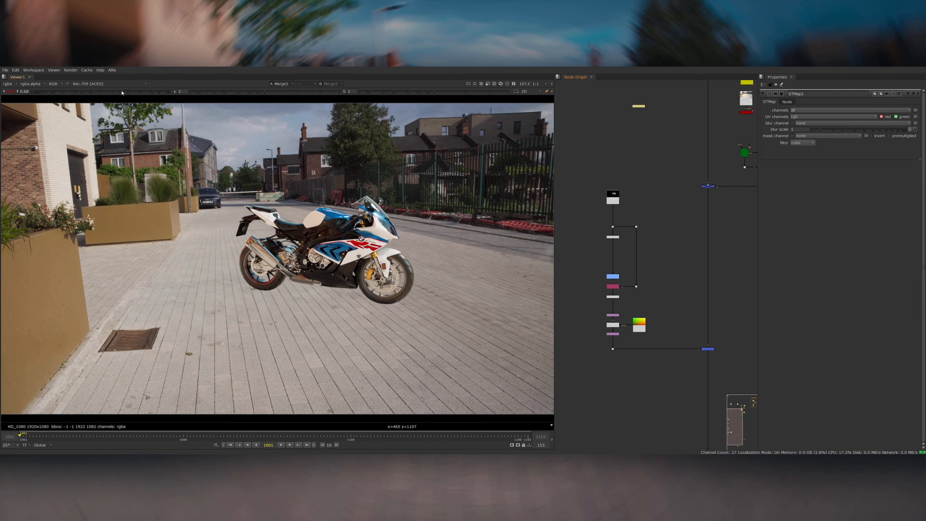
Step: Raise the viewer gain, sample a dark fence pixel as the motorcycle Grade's blackpoint, and enable reverse
{"action": "left_click", "coordinate": [122, 93]}
{"action": "double_click", "coordinate": [612, 276]}
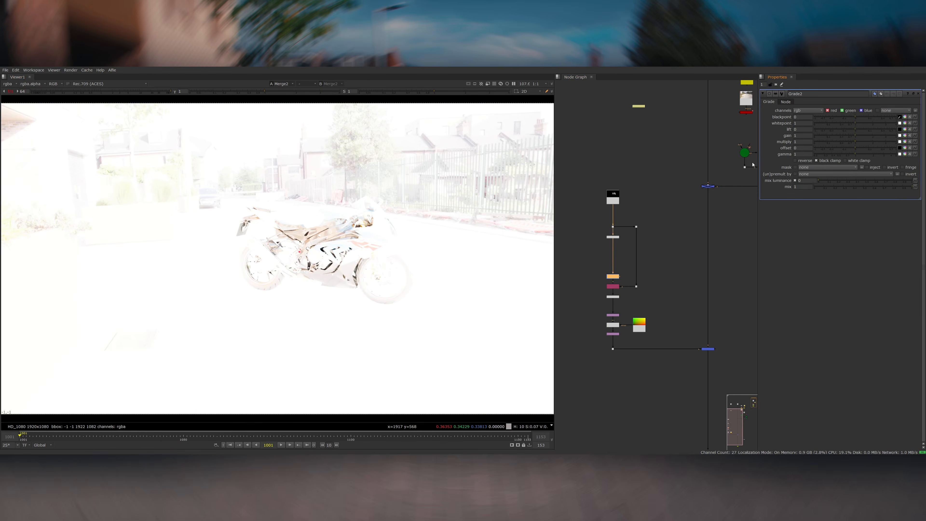
{"action": "scroll", "coordinate": [458, 187], "scroll_direction": "up", "scroll_amount": 10}
{"action": "left_click", "coordinate": [458, 186], "text": "ctrl"}
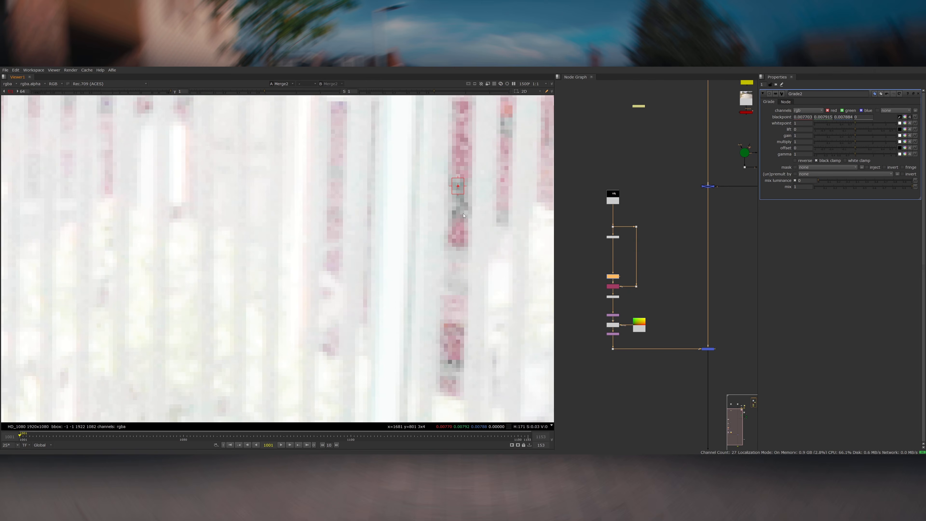
{"action": "key", "text": "f"}
{"action": "left_click", "coordinate": [795, 161]}
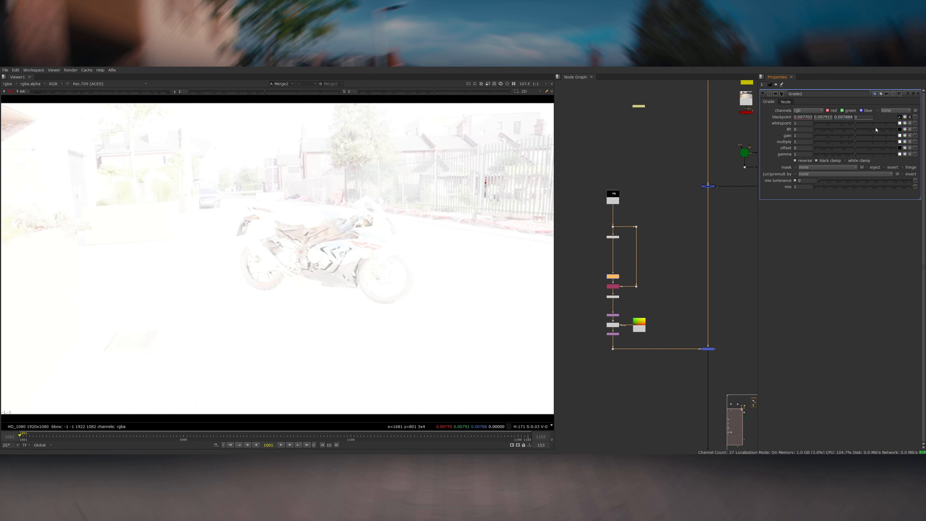
Step: Add a Shuffle node branching off the Crop node of the motorcycle render
{"action": "key", "text": "Tab"}
{"action": "type", "text": "shuf"}
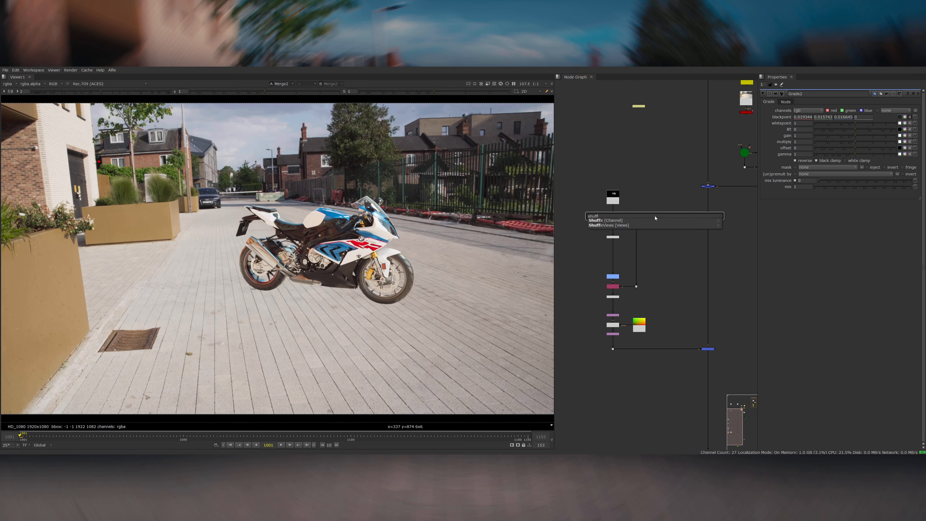
{"action": "key", "text": "Return"}
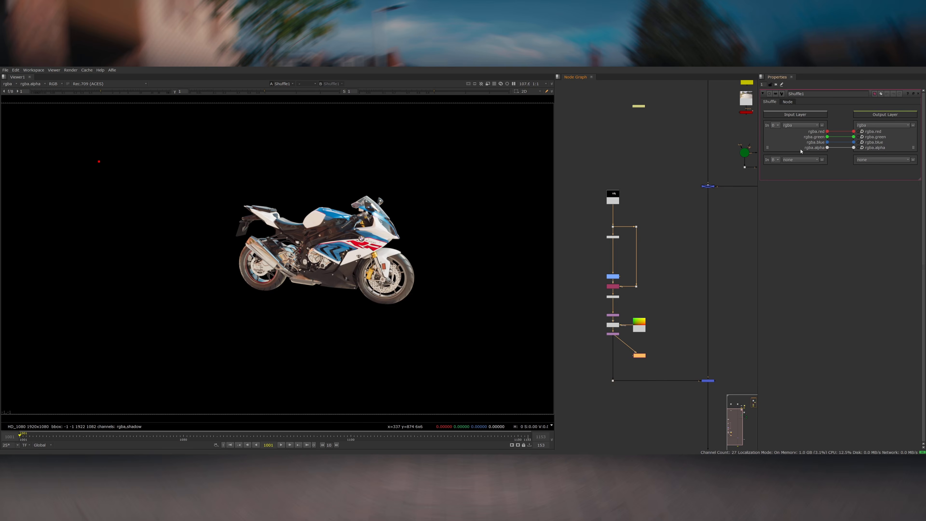
Step: Set the Shuffle's input layer to the shadow pass and merge it over the plate with a multiply operation
{"action": "left_click", "coordinate": [800, 125]}
{"action": "left_click", "coordinate": [799, 158]}
{"action": "left_click", "coordinate": [642, 357]}
{"action": "left_click_drag", "start_coordinate": [652, 346], "coordinate": [670, 352]}
{"action": "key", "text": "m"}
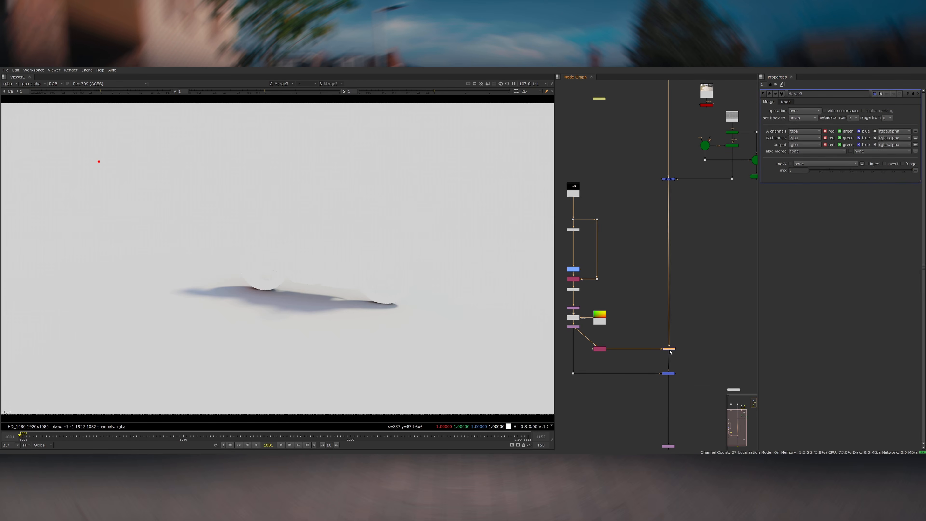
{"action": "left_click", "coordinate": [804, 111]}
{"action": "left_click", "coordinate": [804, 207]}
Step: Inspect the isolated shadow pass, compare the multiply Merge enabled and disabled, and view the final motorcycle merge
{"action": "left_click", "coordinate": [600, 350], "text": "ctrl+shift"}
{"action": "left_click", "coordinate": [667, 350], "text": "ctrl+shift"}
{"action": "left_click", "coordinate": [666, 350]}
{"action": "key", "text": "d"}
{"action": "key", "text": "d"}
{"action": "left_click", "coordinate": [666, 373], "text": "ctrl+shift"}
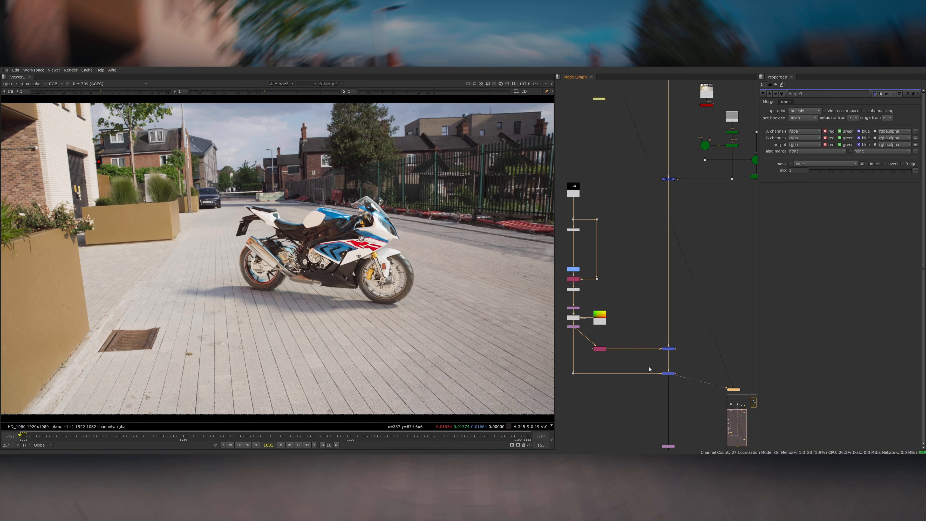
Step: Add a Grade node after the shadow Shuffle and adjust its gamma colour
{"action": "scroll", "coordinate": [621, 352], "scroll_direction": "up", "scroll_amount": 3}
{"action": "left_click", "coordinate": [591, 347]}
{"action": "key", "text": "g"}
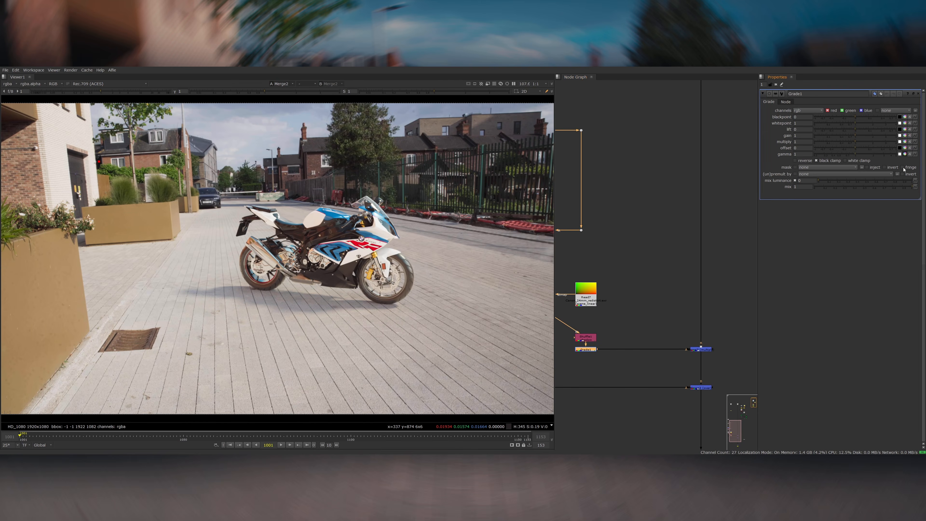
{"action": "left_click", "coordinate": [905, 153]}
{"action": "left_click_drag", "start_coordinate": [905, 170], "coordinate": [906, 173]}
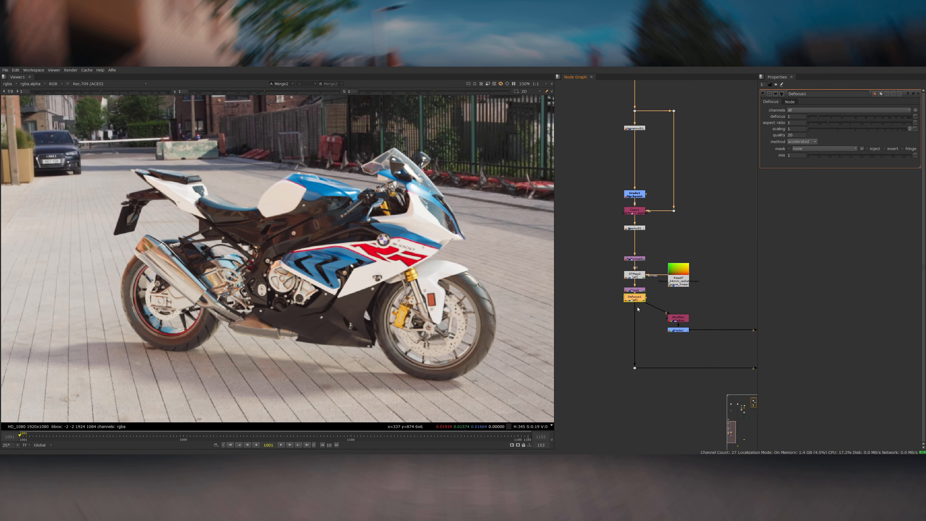
Step: Place the Defocus node below the Crop, ahead of the shadow branch, and lower its defocus amount
{"action": "left_click_drag", "start_coordinate": [638, 296], "coordinate": [638, 321]}
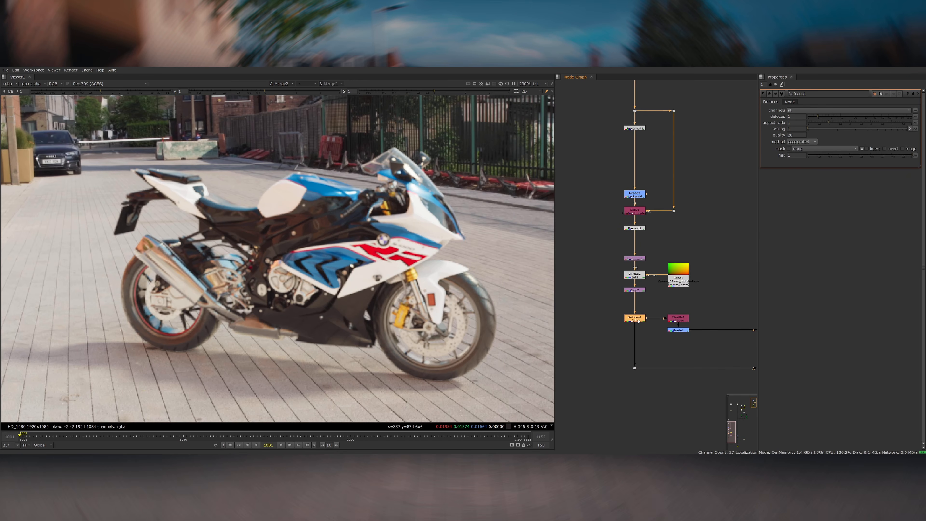
{"action": "type", "text": "4"}
{"action": "key", "text": "Return"}
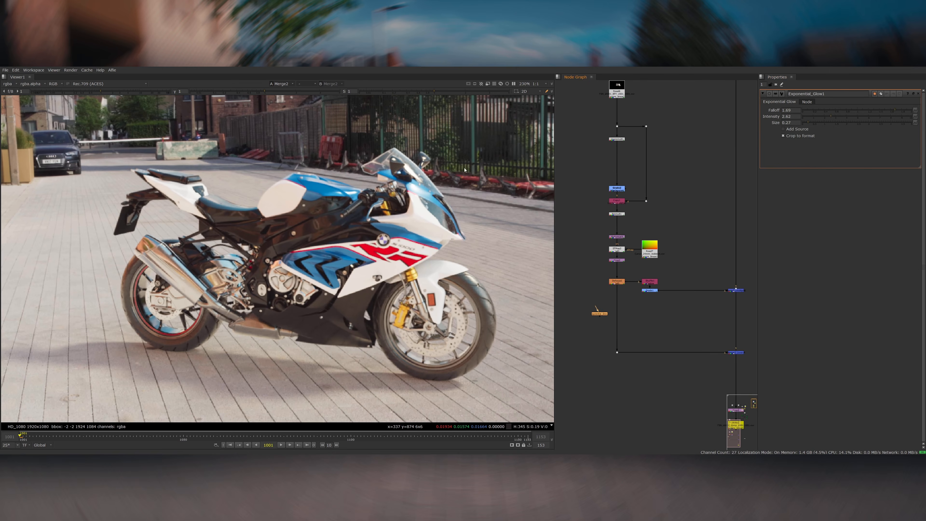
Step: Insert Exponential_Glow below the Defocus with falloff 1.72, intensity 1.85 and size 0.12, and view the final merge
{"action": "left_click", "coordinate": [621, 315]}
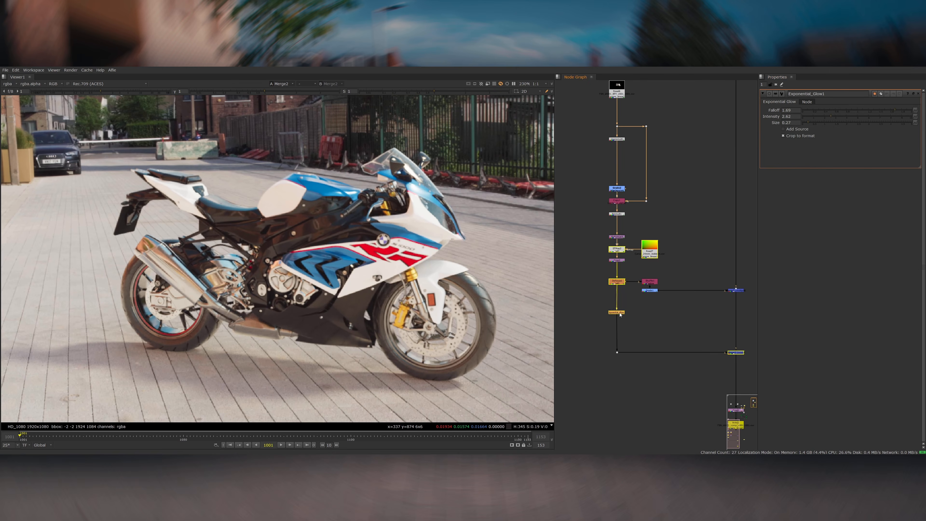
{"action": "left_click_drag", "start_coordinate": [827, 116], "coordinate": [824, 117]}
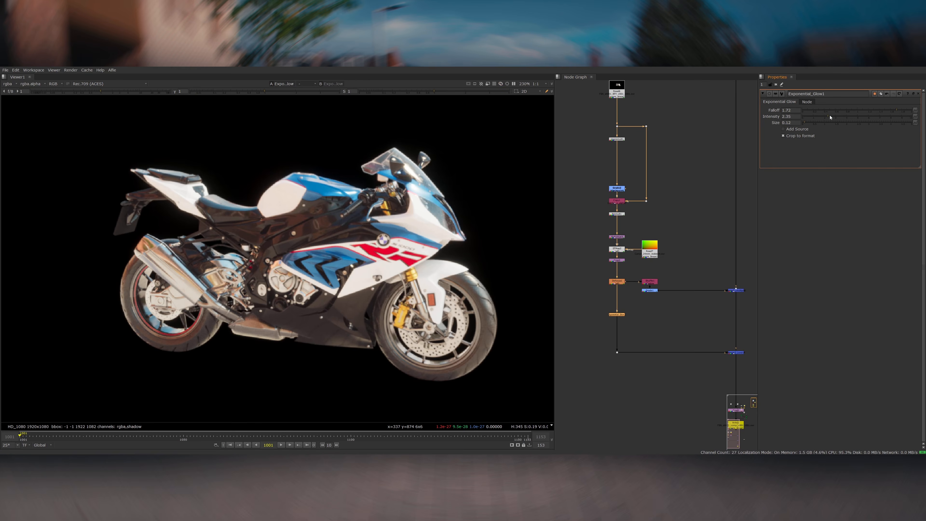
{"action": "left_click_drag", "start_coordinate": [659, 316], "coordinate": [614, 299]}
{"action": "left_click", "coordinate": [690, 335]}
{"action": "key", "text": "1"}
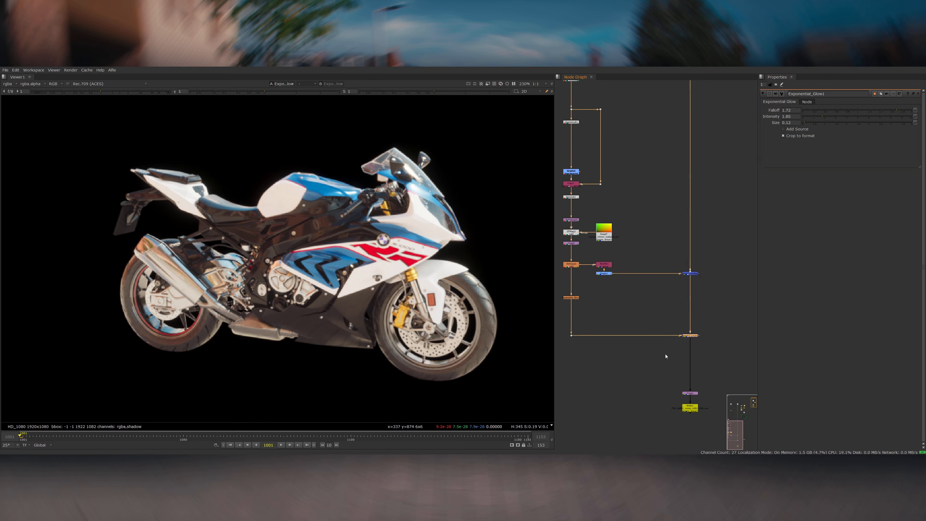
{"action": "left_click", "coordinate": [666, 356]}
Step: Fine-tune the comp's node settings while checking the image under altered viewer gamma, and reset the viewer gamma
{"action": "left_click", "coordinate": [573, 298]}
{"action": "left_click_drag", "start_coordinate": [582, 200], "coordinate": [641, 355]}
{"action": "scroll", "coordinate": [641, 355], "scroll_direction": "up", "scroll_amount": 2}
{"action": "left_click_drag", "start_coordinate": [697, 288], "coordinate": [571, 248]}
{"action": "key", "text": "e"}
{"action": "left_click_drag", "start_coordinate": [863, 150], "coordinate": [861, 150]}
{"action": "key", "text": "f"}
{"action": "left_click_drag", "start_coordinate": [225, 93], "coordinate": [211, 94]}
{"action": "left_click_drag", "start_coordinate": [859, 151], "coordinate": [855, 151]}
{"action": "left_click", "coordinate": [217, 93], "text": "ctrl"}
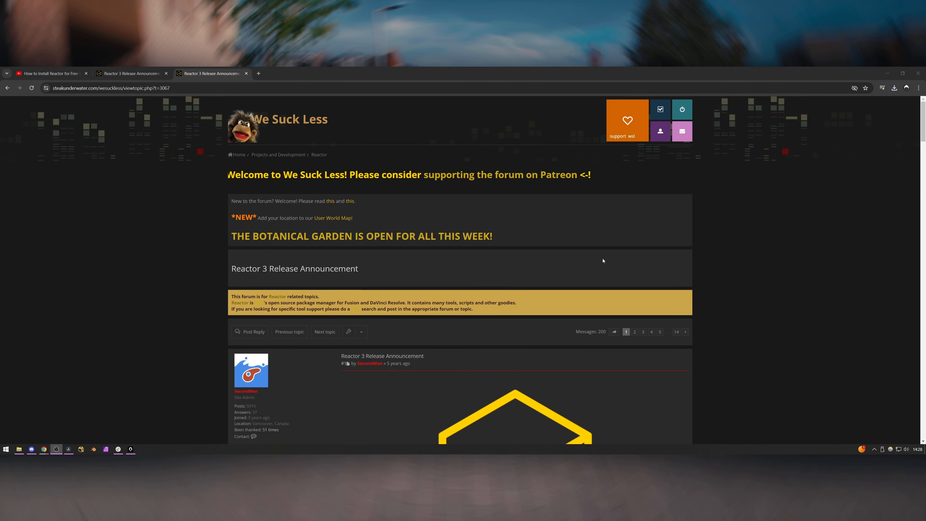
Step: Browse the Reactor 3 release announcement, install Reactor in DaVinci Resolve and search its packages for "expone"
{"action": "scroll", "coordinate": [603, 260], "scroll_direction": "down", "scroll_amount": 20}
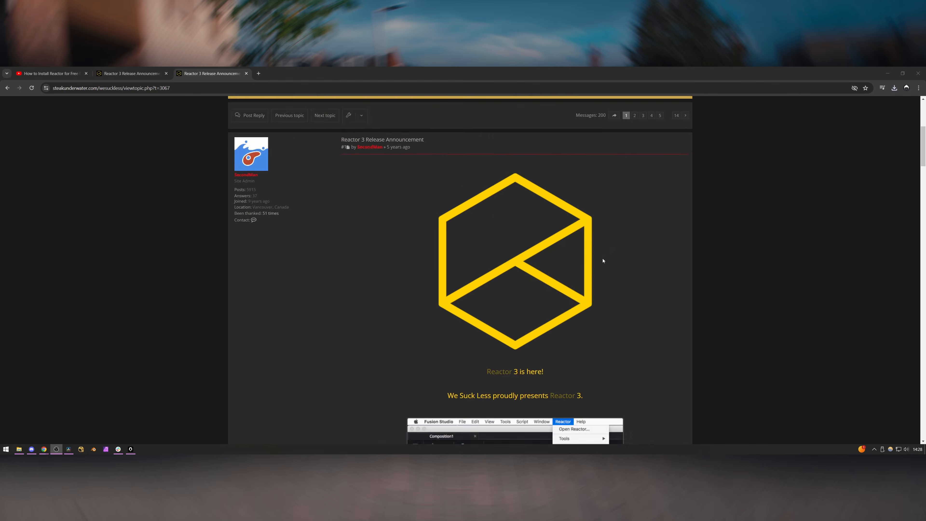
{"action": "left_click", "coordinate": [681, 312]}
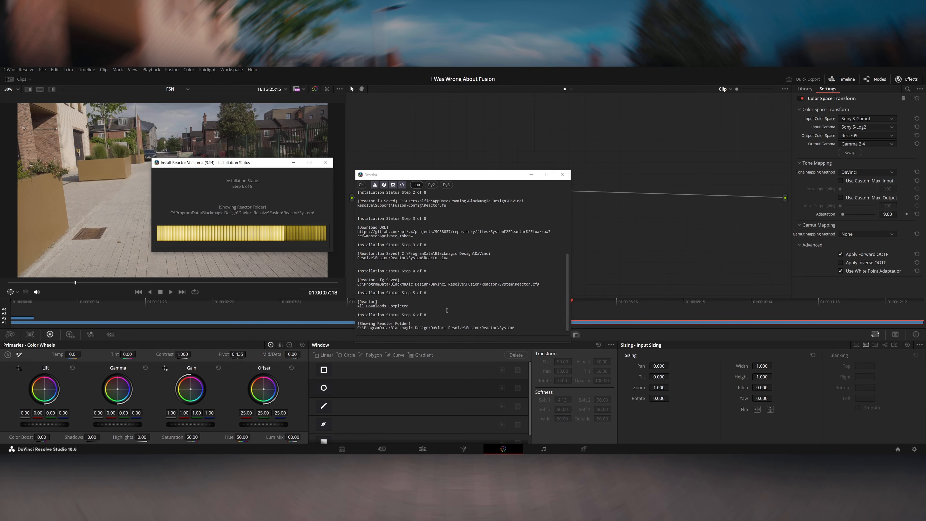
{"action": "type", "text": "expone"}
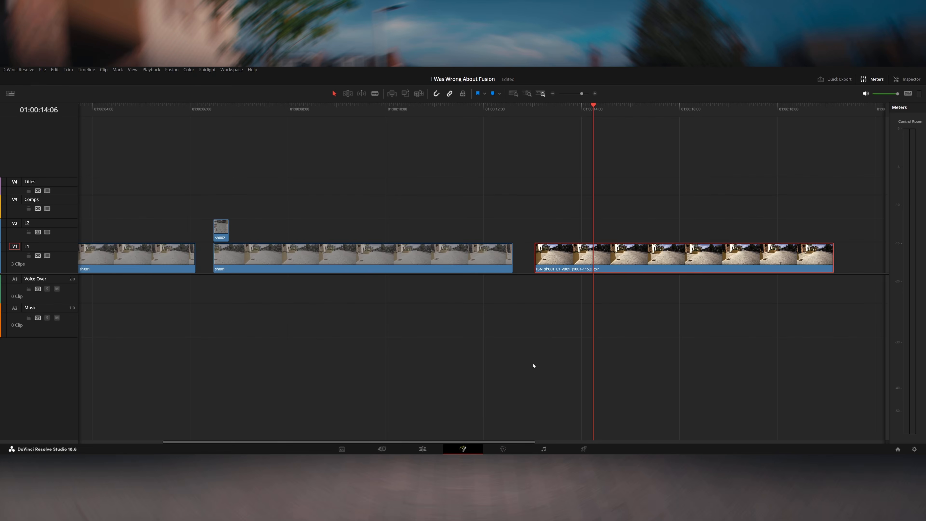
Step: Open the plate clip in Fusion, load a layout preset with the nodes beside a single viewer, and view MediaIn1
{"action": "key", "text": "shift+5"}
{"action": "left_click", "coordinate": [230, 69]}
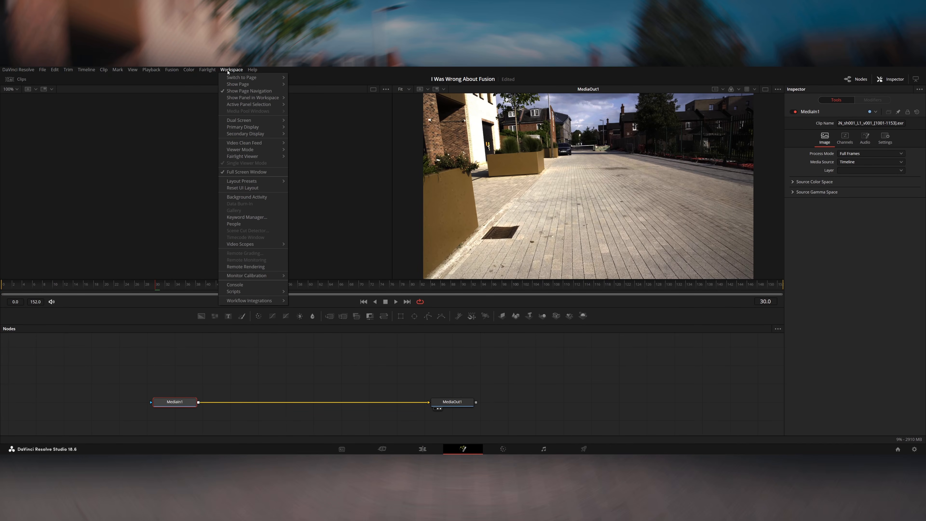
{"action": "mouse_move", "coordinate": [261, 184]}
{"action": "mouse_move", "coordinate": [331, 182]}
{"action": "left_click", "coordinate": [375, 186]}
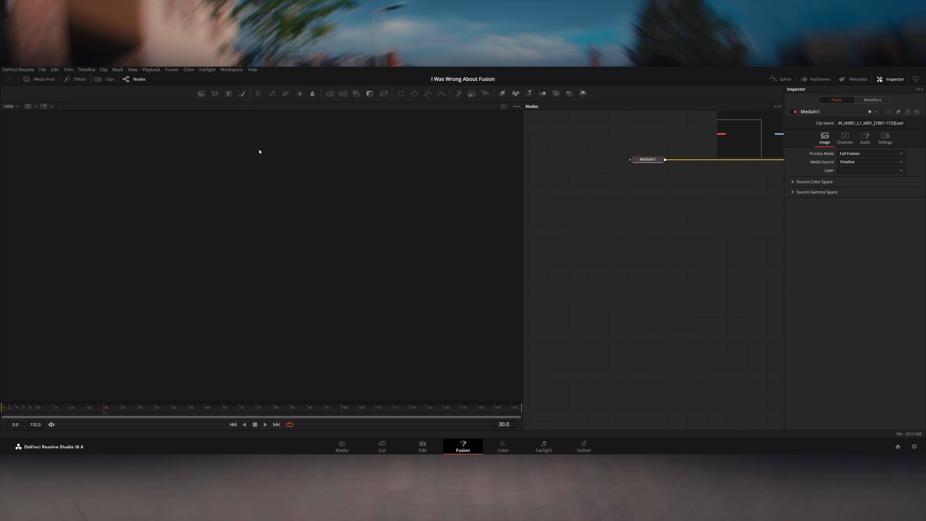
{"action": "key", "text": "1"}
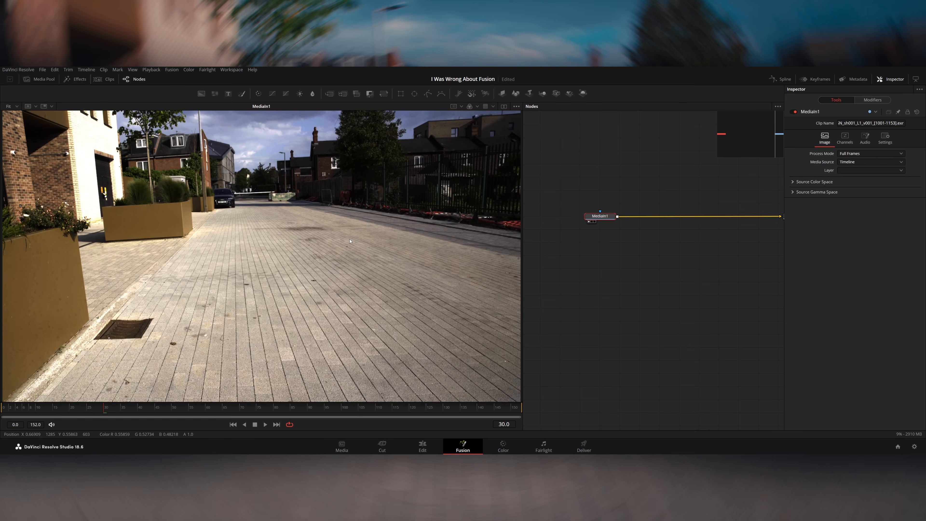
{"action": "scroll", "coordinate": [350, 242], "scroll_direction": "down", "scroll_amount": 1}
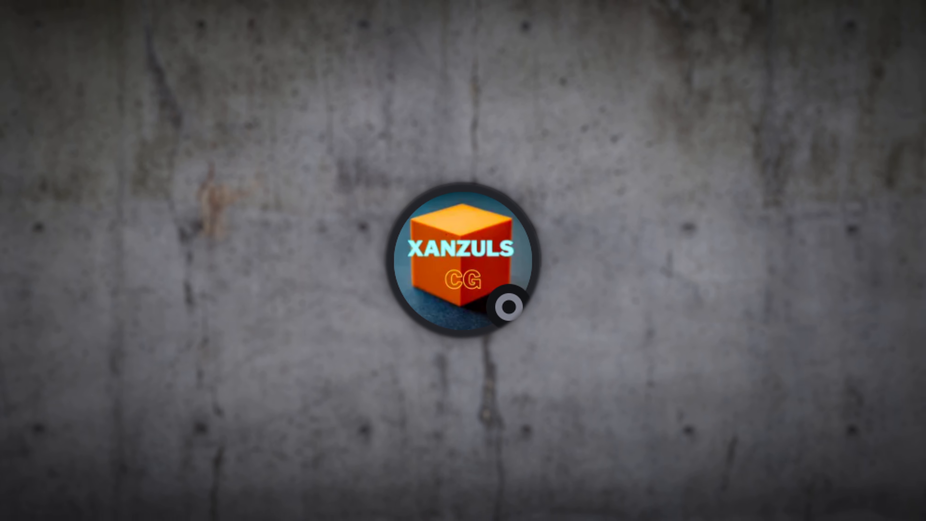
{"action": "scroll", "coordinate": [525, 182], "scroll_direction": "down", "scroll_amount": 3}
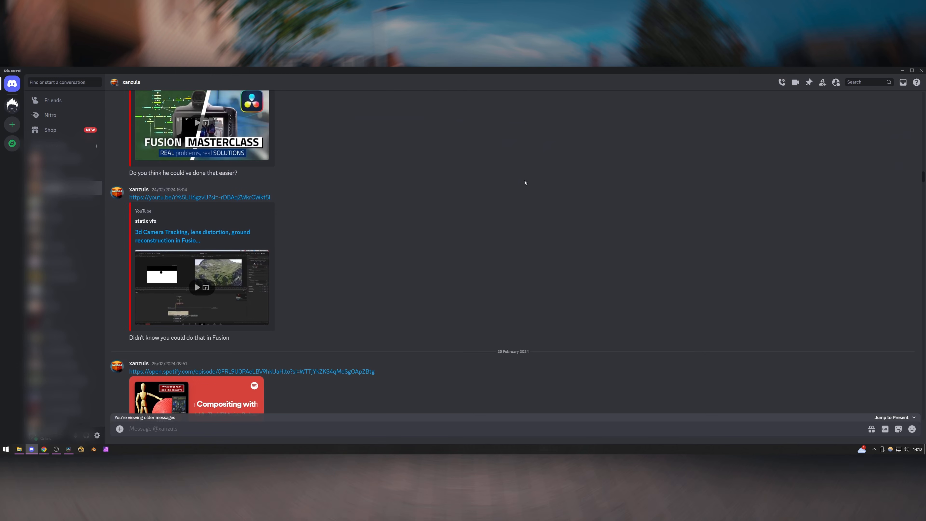
{"action": "scroll", "coordinate": [525, 183], "scroll_direction": "down", "scroll_amount": 3}
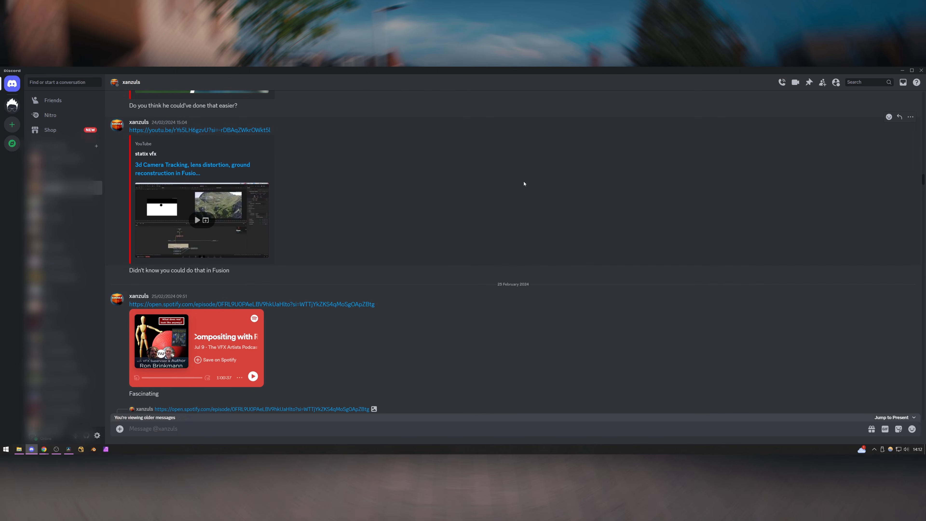
{"action": "scroll", "coordinate": [524, 183], "scroll_direction": "down", "scroll_amount": 4}
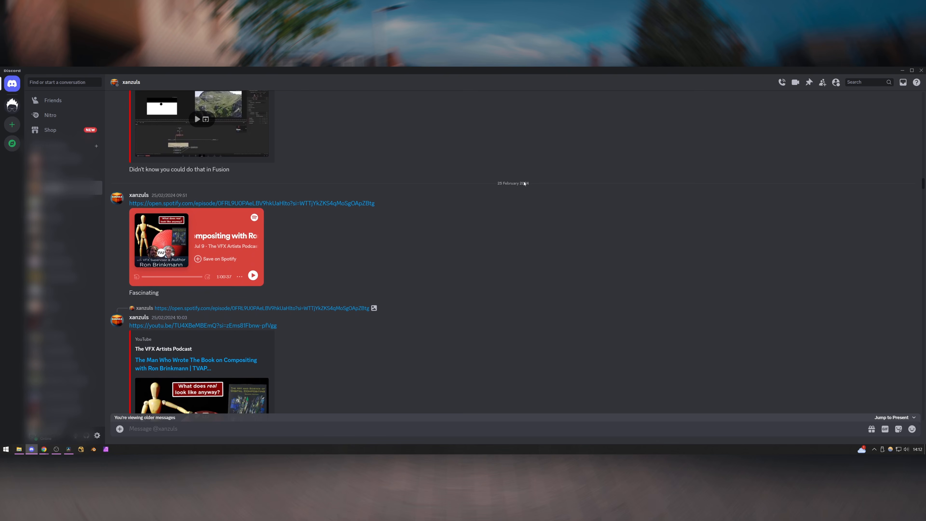
{"action": "scroll", "coordinate": [525, 183], "scroll_direction": "down", "scroll_amount": 4}
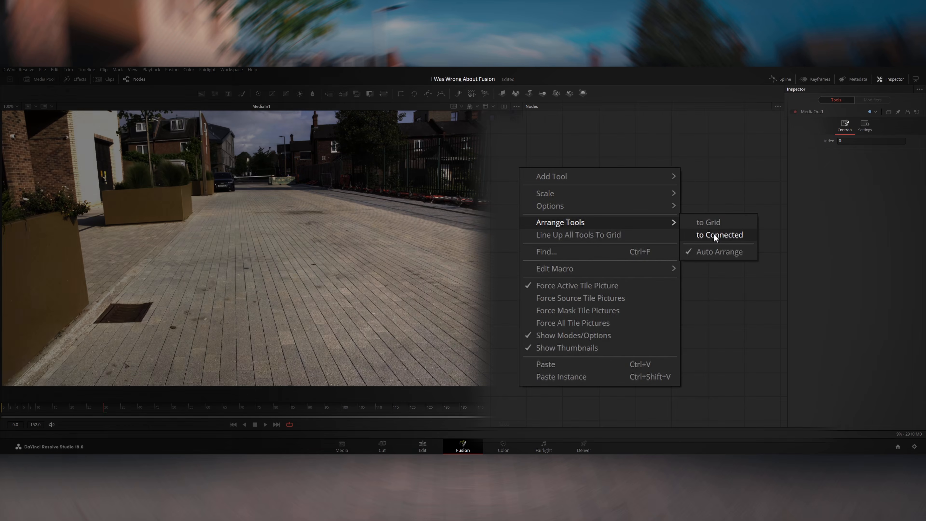
Step: Place MediaOut1 below MediaIn1 and enable Force Source Tile Pictures for the node graph
{"action": "left_click", "coordinate": [744, 326]}
{"action": "left_click", "coordinate": [574, 328]}
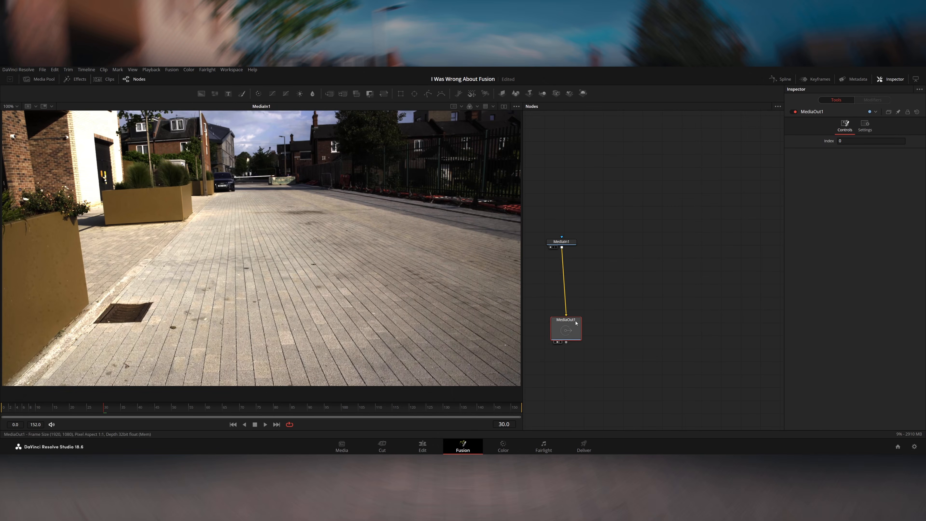
{"action": "right_click", "coordinate": [675, 248]}
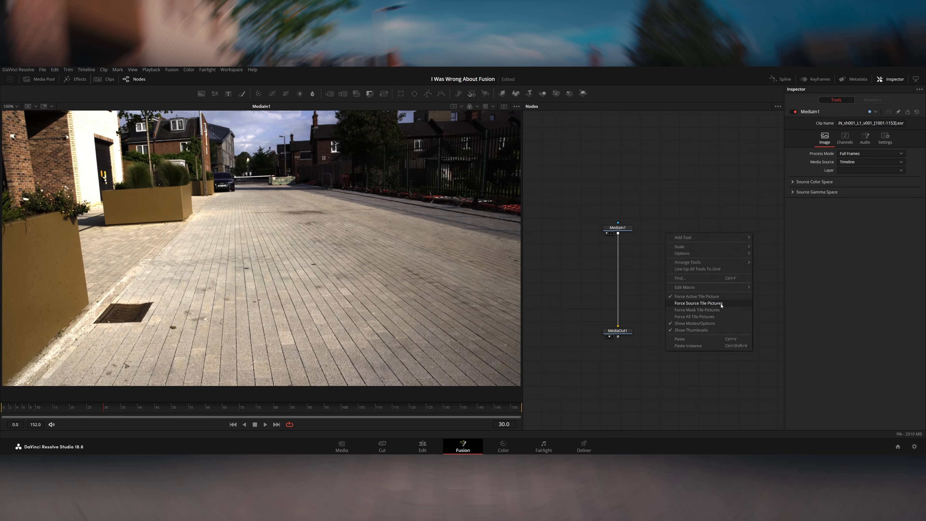
{"action": "left_click", "coordinate": [720, 303]}
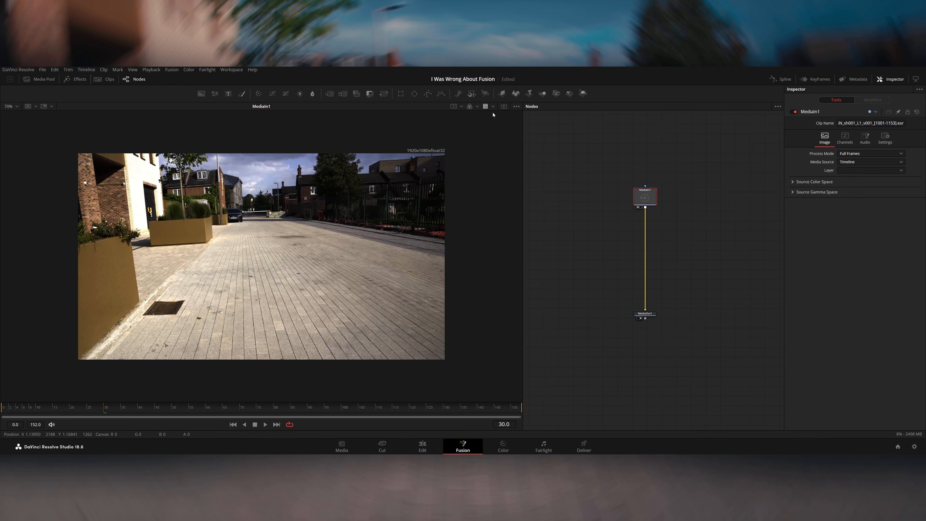
Step: Apply the OCIO ColorSpace view LUT to the viewer and load the ACES OpenColorIO config into it
{"action": "left_click", "coordinate": [493, 106]}
{"action": "left_click", "coordinate": [520, 151]}
{"action": "left_click", "coordinate": [493, 106]}
{"action": "left_click", "coordinate": [495, 114]}
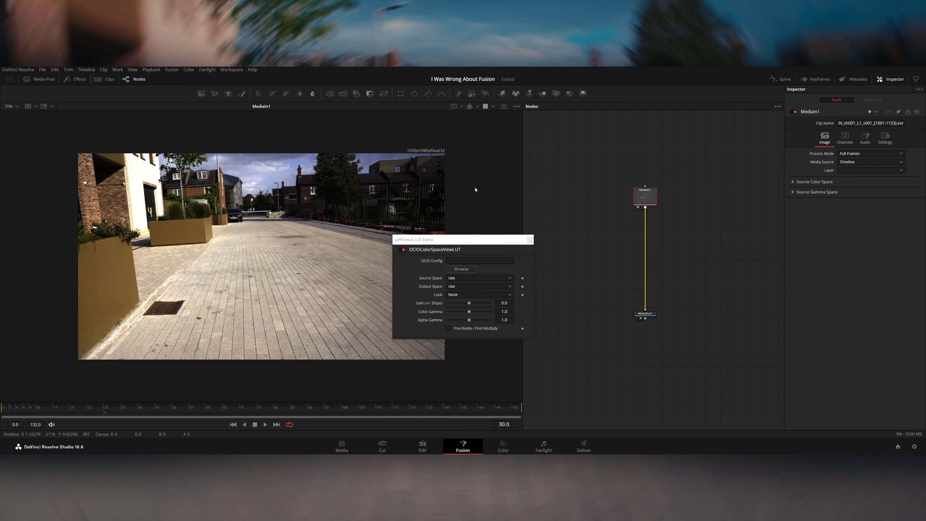
{"action": "left_click", "coordinate": [461, 269]}
{"action": "double_click", "coordinate": [401, 251]}
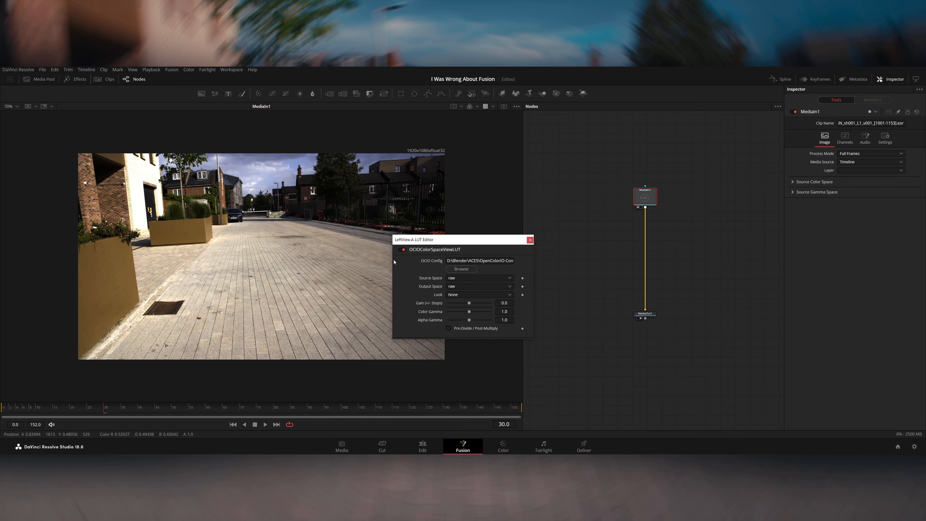
Step: Set the view LUT's source space to ACES - ACEScg and choose a display output space
{"action": "left_click", "coordinate": [465, 278]}
{"action": "scroll", "coordinate": [468, 285], "scroll_direction": "up", "scroll_amount": 15}
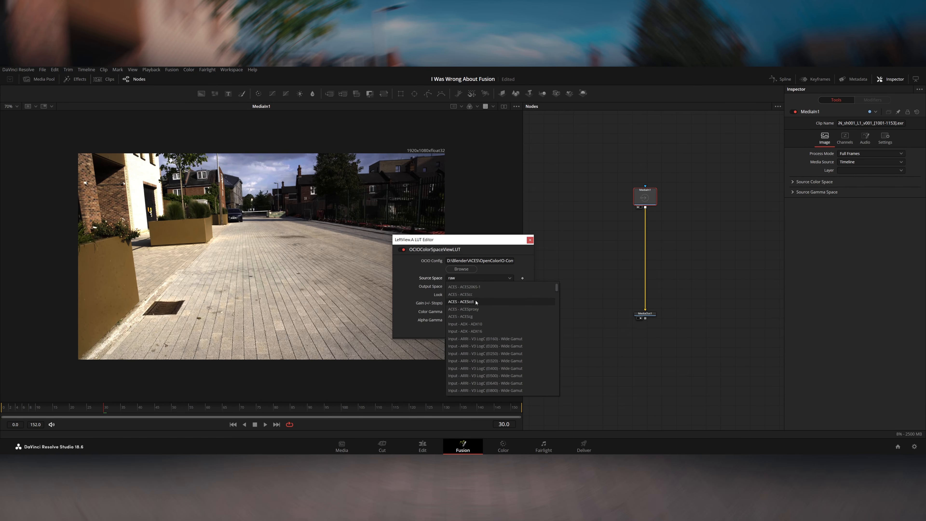
{"action": "left_click", "coordinate": [473, 317]}
{"action": "left_click", "coordinate": [478, 286]}
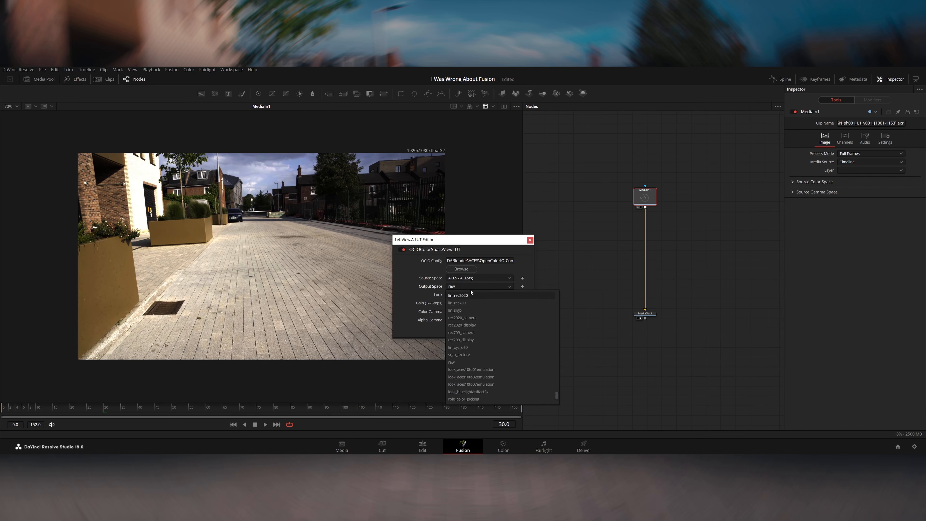
{"action": "left_click", "coordinate": [463, 362]}
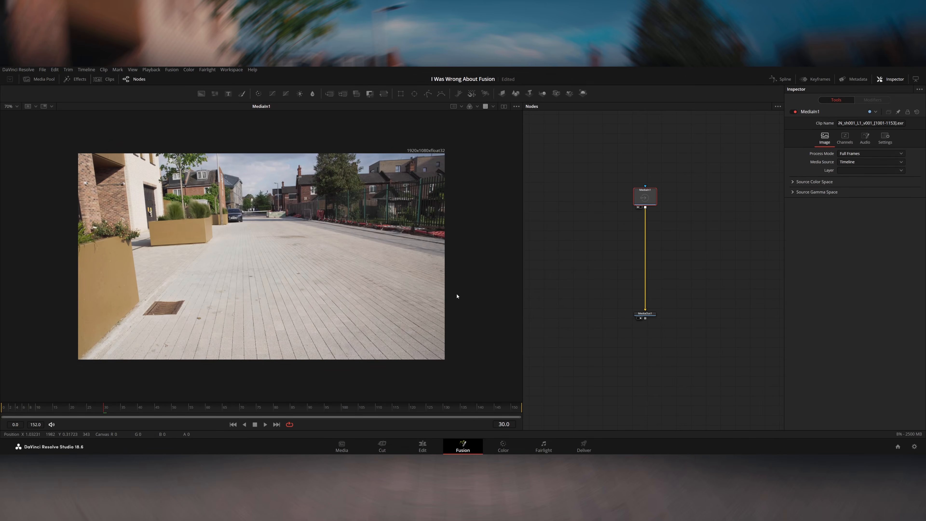
Step: Add a Loader with the Canon_24mm_undistort EXR from the 24mm lens grids folder and view it
{"action": "scroll", "coordinate": [327, 248], "scroll_direction": "up", "scroll_amount": 2}
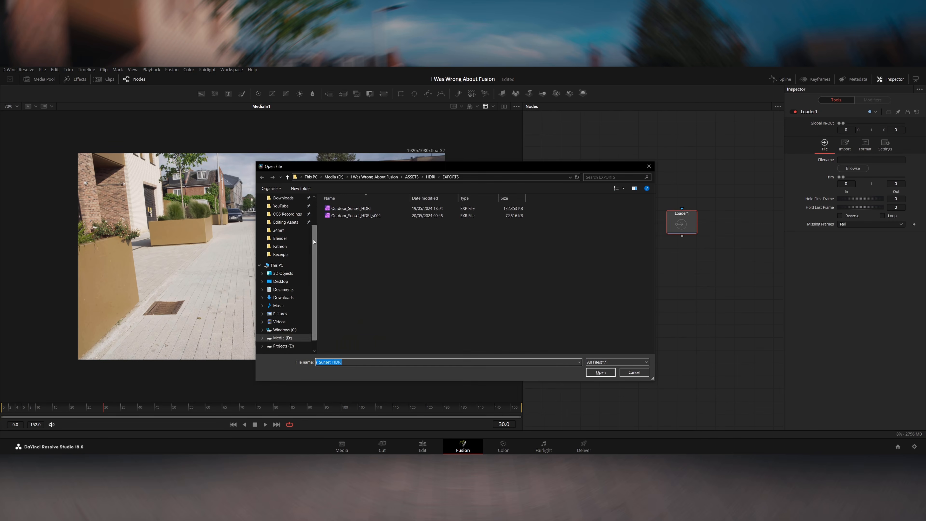
{"action": "left_click", "coordinate": [292, 262]}
{"action": "double_click", "coordinate": [350, 231]}
{"action": "double_click", "coordinate": [350, 231]}
{"action": "double_click", "coordinate": [356, 217]}
{"action": "left_click", "coordinate": [358, 215]}
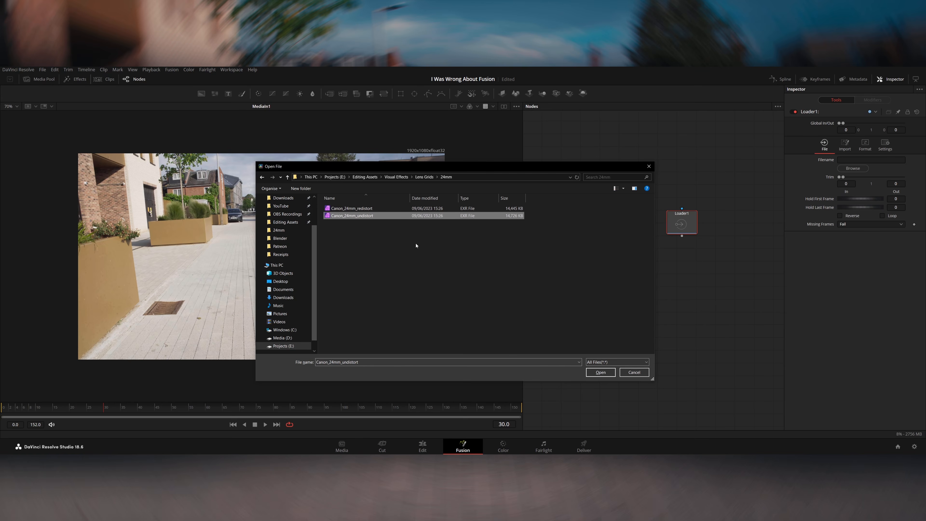
{"action": "left_click", "coordinate": [601, 372]}
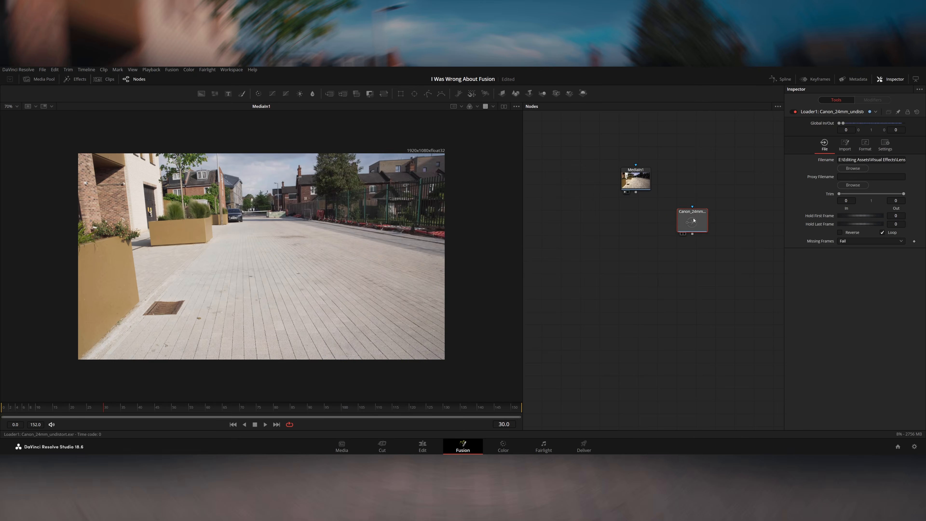
{"action": "key", "text": "1"}
Step: Add an STMapper driven by the undistort map, connect MediaIn1 as its image input, and view the undistorted plate
{"action": "key", "text": "shift+space"}
{"action": "type", "text": "stmapp"}
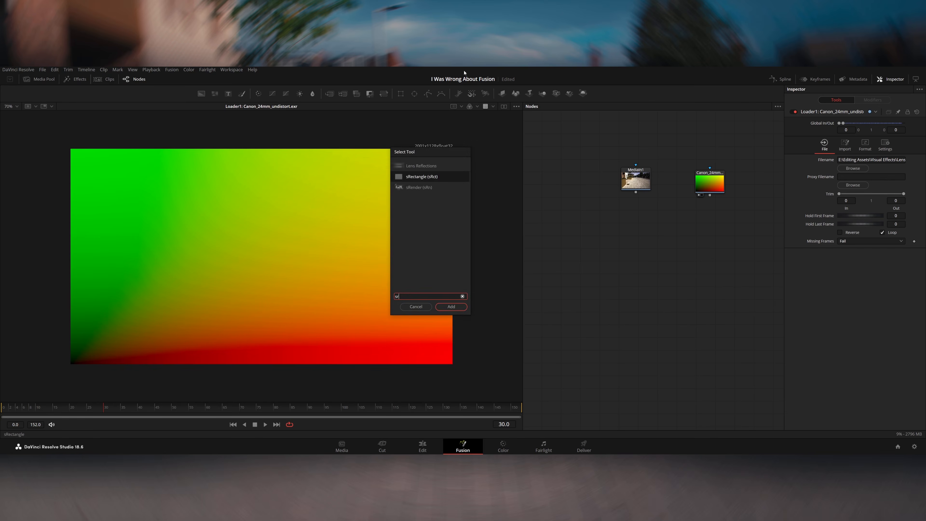
{"action": "key", "text": "Return"}
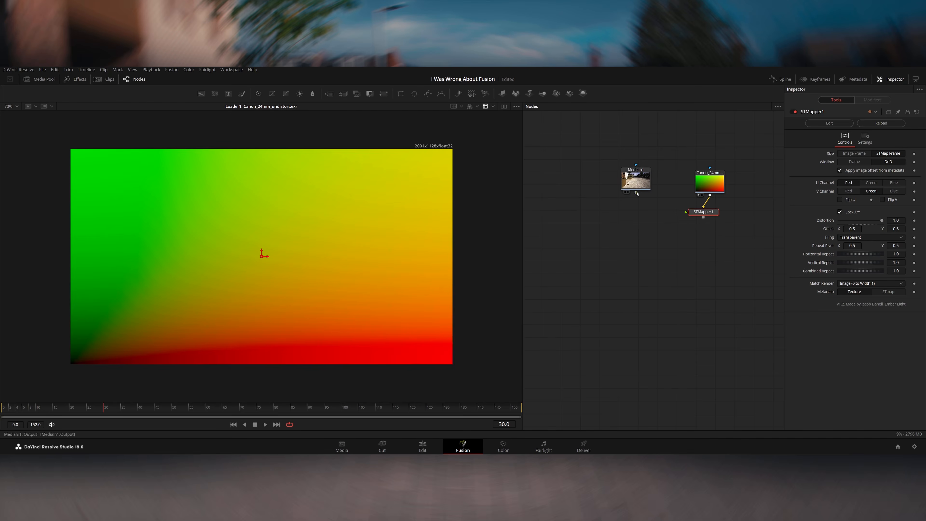
{"action": "left_click_drag", "start_coordinate": [637, 194], "coordinate": [703, 215]}
{"action": "key", "text": "1"}
Step: Add a Crop after the STMapper, view it, and enable Keep Centered for the 1920 x 1080 frame
{"action": "key", "text": "shift+space"}
{"action": "type", "text": "crop"}
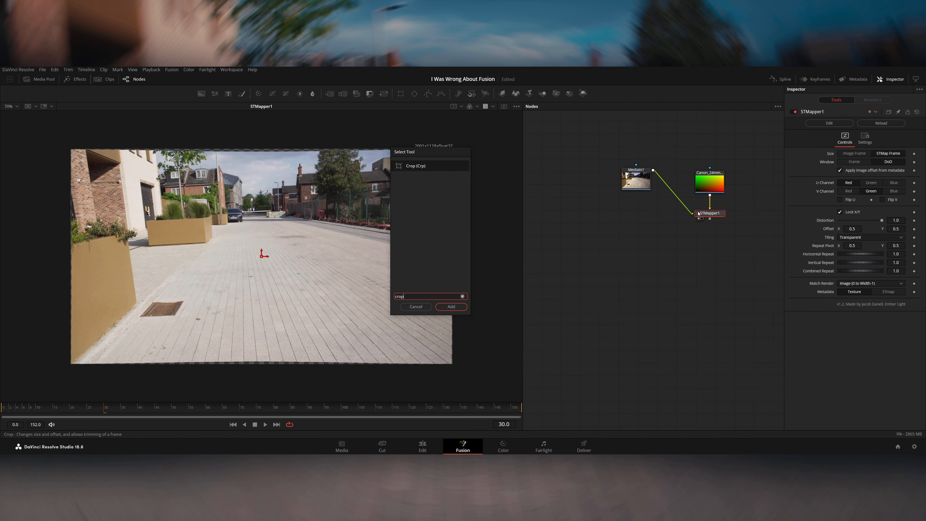
{"action": "key", "text": "Return"}
{"action": "left_click_drag", "start_coordinate": [715, 228], "coordinate": [711, 235]}
{"action": "key", "text": "1"}
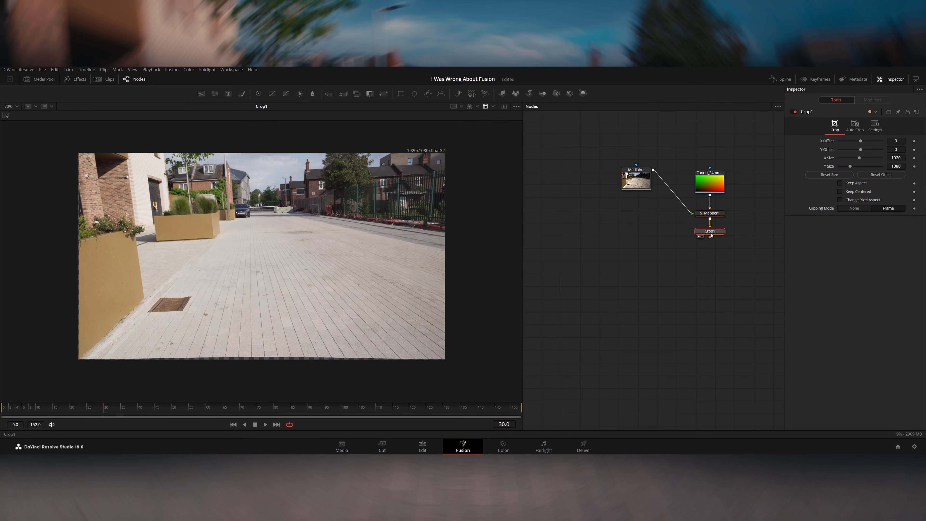
{"action": "left_click", "coordinate": [841, 192]}
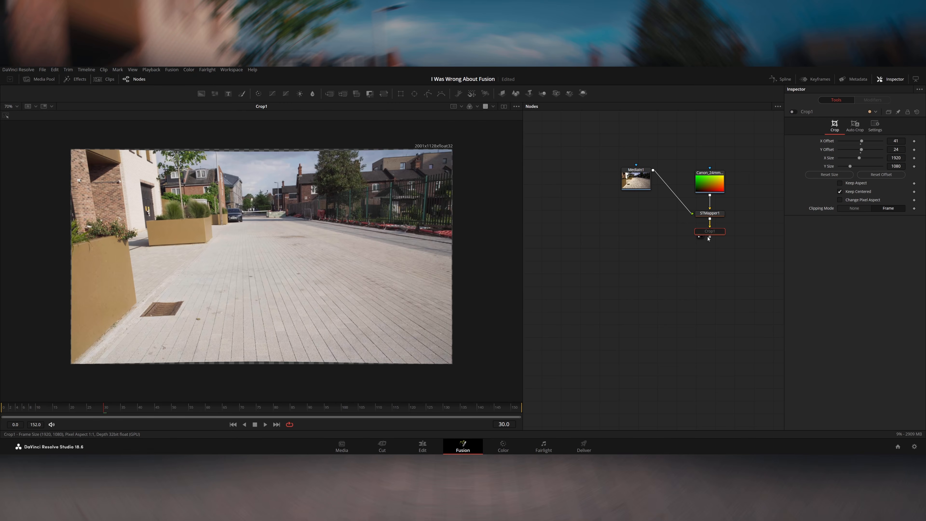
Step: Add a Saver after the Crop and set its output file to the FSN_sh001_L1_UD EXR sequence
{"action": "key", "text": "shift+space"}
{"action": "type", "text": "saver"}
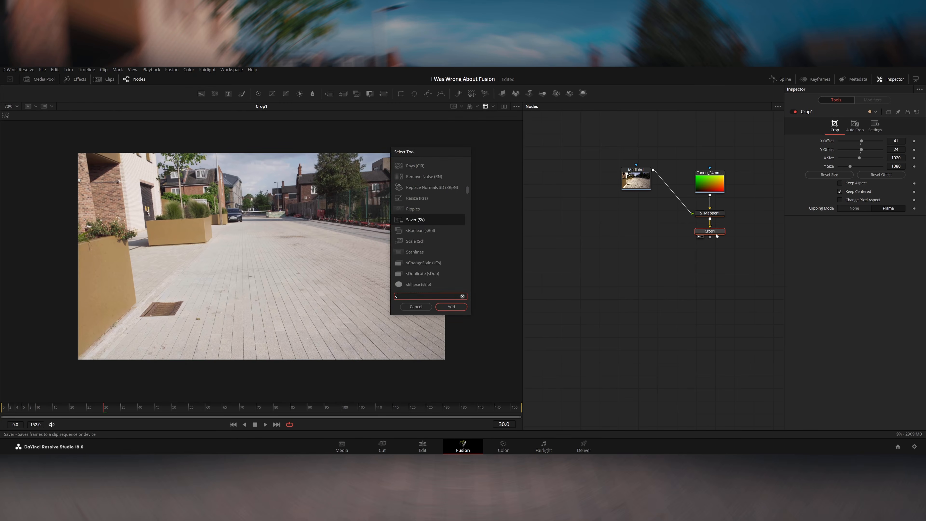
{"action": "key", "text": "Return"}
{"action": "scroll", "coordinate": [284, 223], "scroll_direction": "up", "scroll_amount": 2}
{"action": "left_click", "coordinate": [284, 221]}
{"action": "double_click", "coordinate": [341, 218]}
{"action": "double_click", "coordinate": [338, 231]}
{"action": "left_click", "coordinate": [356, 345]}
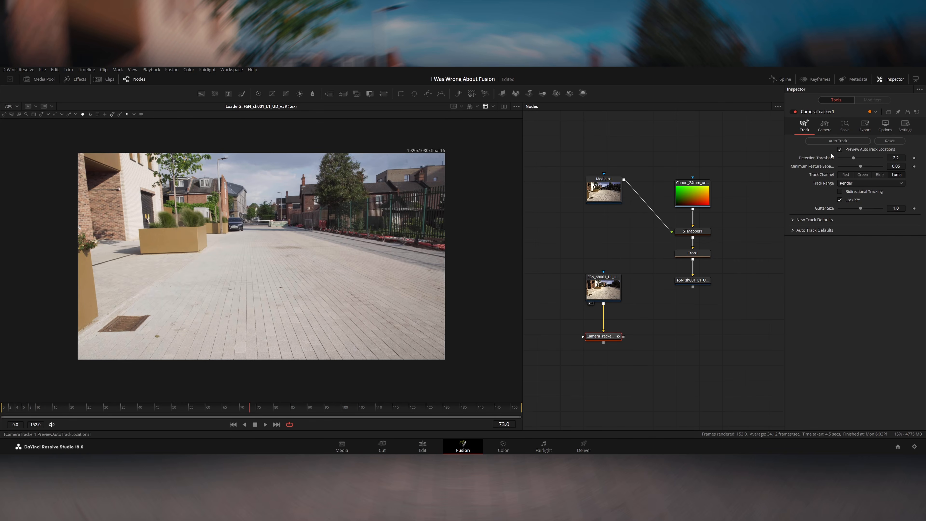
Step: Inspect the CameraTracker plate, enable the viewer's gain and gamma controls, lower the gamma to darken the preview, and fit the frame
{"action": "scroll", "coordinate": [346, 236], "scroll_direction": "up", "scroll_amount": 4}
{"action": "left_click_drag", "start_coordinate": [345, 236], "coordinate": [423, 225]}
{"action": "scroll", "coordinate": [335, 262], "scroll_direction": "down", "scroll_amount": 1}
{"action": "scroll", "coordinate": [335, 262], "scroll_direction": "up", "scroll_amount": 2}
{"action": "left_click_drag", "start_coordinate": [335, 263], "coordinate": [307, 257]}
{"action": "left_click", "coordinate": [517, 107]}
{"action": "left_click", "coordinate": [487, 161]}
{"action": "mouse_move", "coordinate": [480, 392]}
{"action": "left_mouse_down"}
{"action": "mouse_move", "coordinate": [468, 392]}
{"action": "mouse_move", "coordinate": [477, 392]}
{"action": "left_mouse_up"}
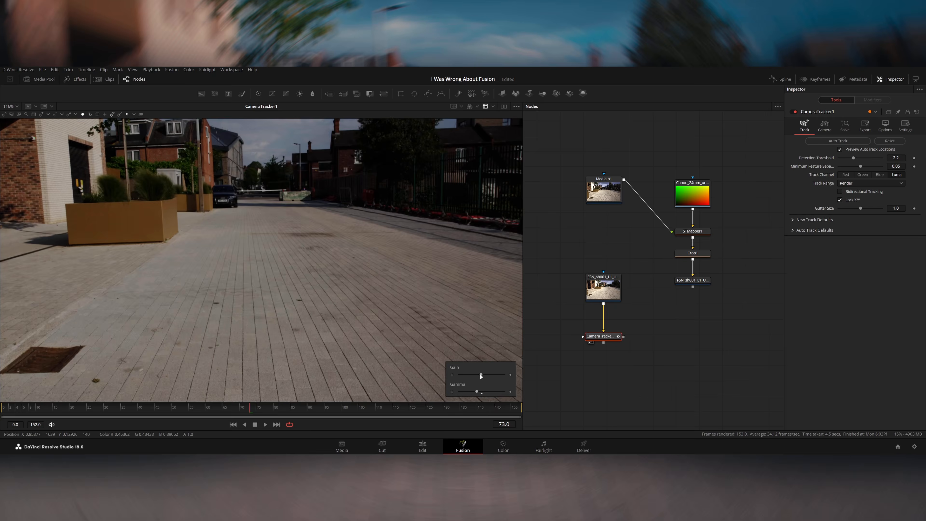
{"action": "key", "text": "ctrl+f"}
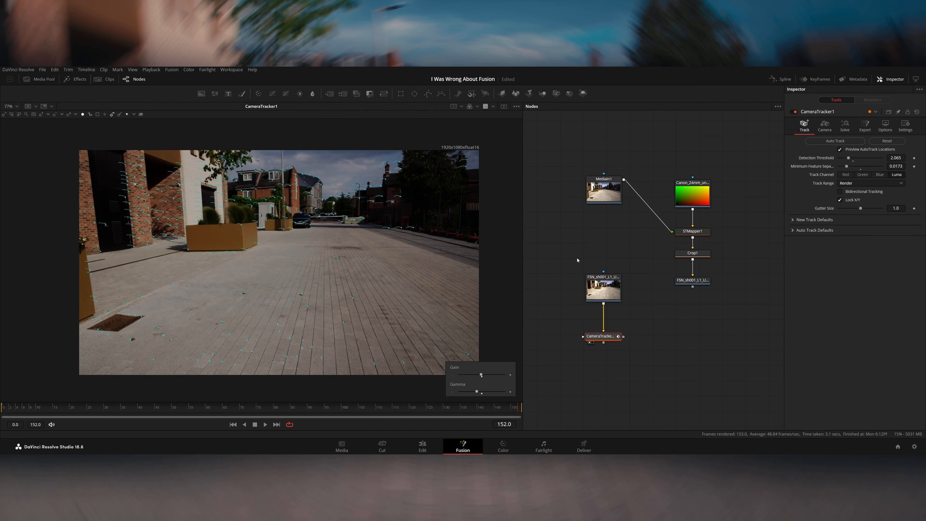
Step: Solve the camera and delete the tracks selected with minimum length 7, maximum track error 0.124 and maximum solve error 0.91
{"action": "left_click", "coordinate": [818, 131]}
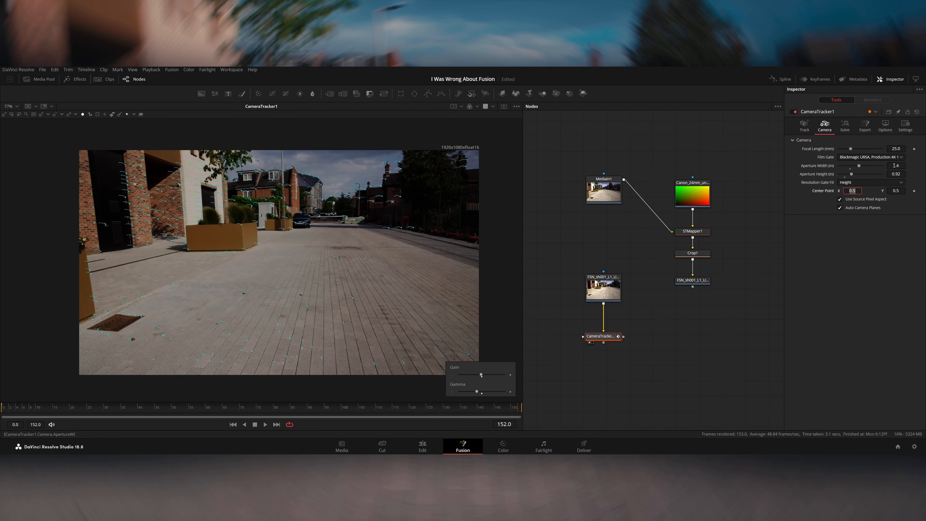
{"action": "left_click", "coordinate": [845, 126]}
{"action": "left_click", "coordinate": [837, 141]}
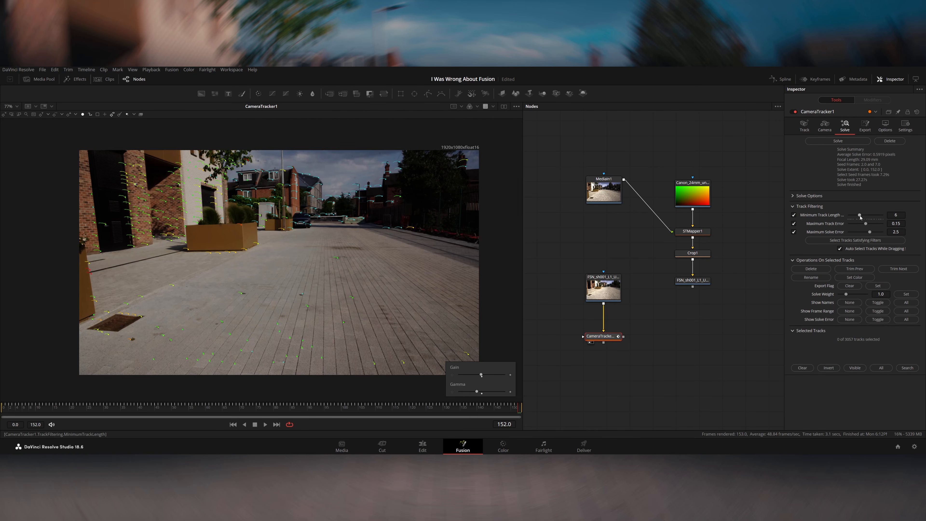
{"action": "left_click_drag", "start_coordinate": [860, 217], "coordinate": [862, 218]}
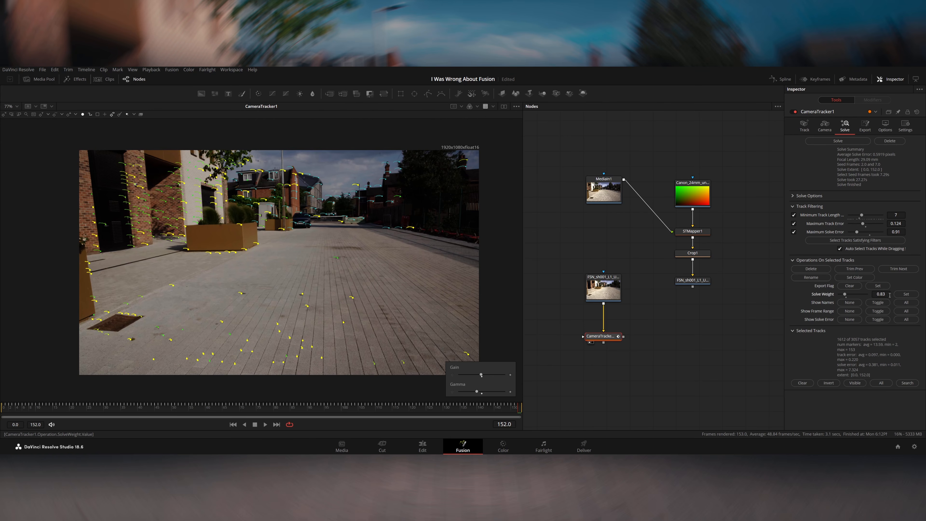
{"action": "left_click", "coordinate": [810, 268]}
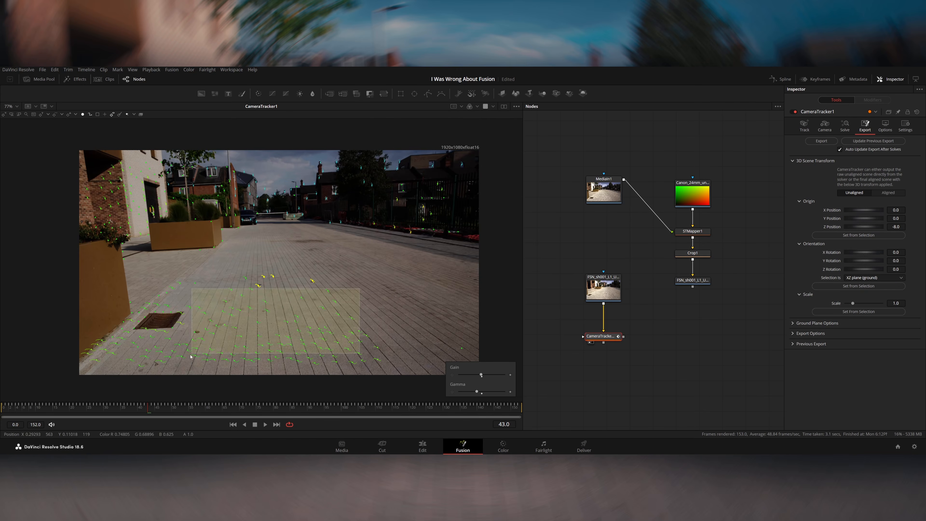
Step: Orient the XZ ground plane from the pavement tracks, set the origin from a single pavement track, and make the scene Aligned
{"action": "left_click_drag", "start_coordinate": [362, 352], "coordinate": [365, 360]}
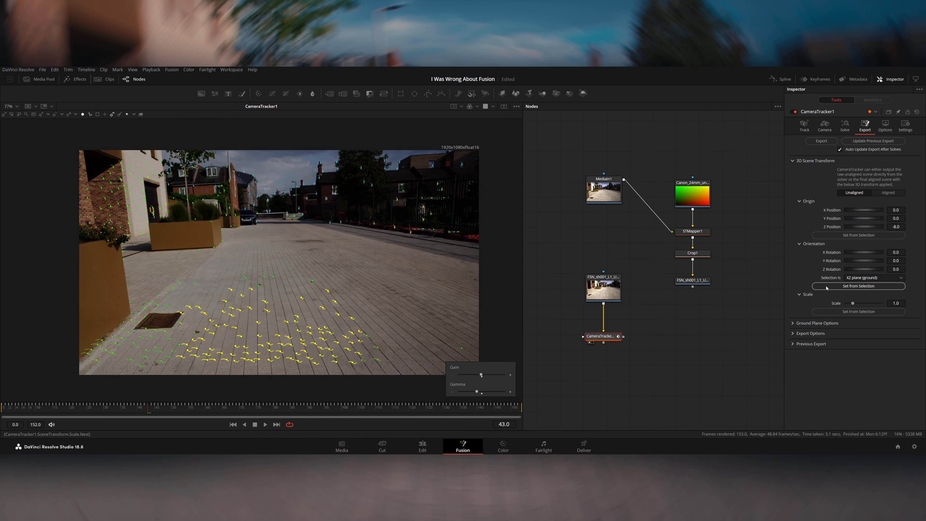
{"action": "left_click", "coordinate": [312, 280]}
{"action": "left_click", "coordinate": [850, 237]}
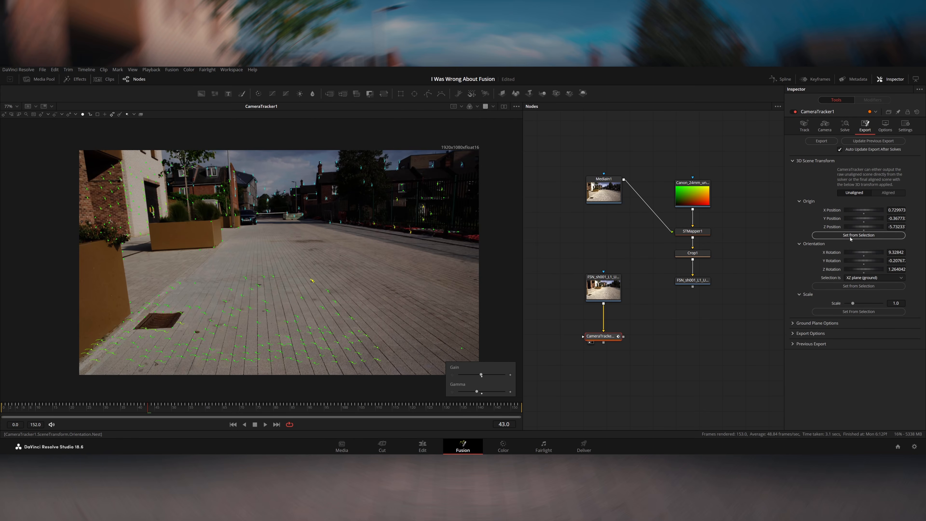
{"action": "left_click", "coordinate": [890, 194]}
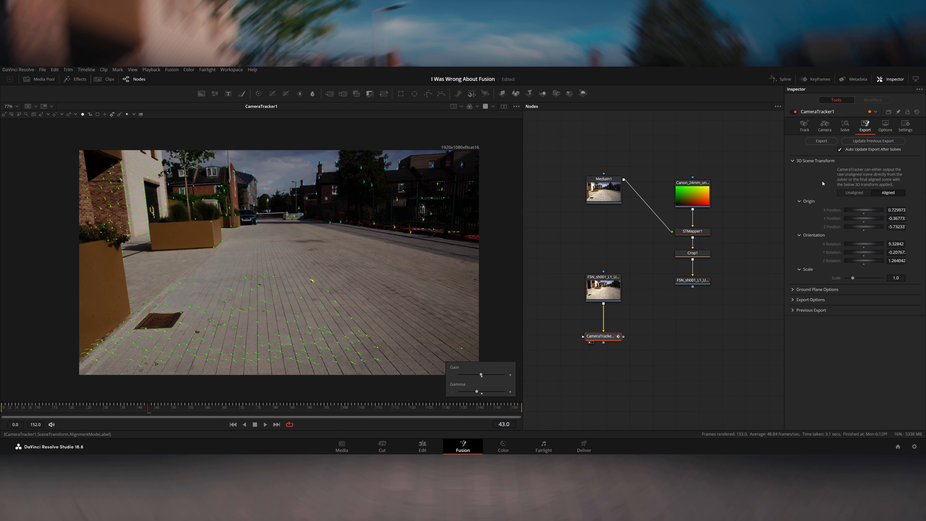
Step: Export the aligned camera solve as a 3D scene, arrange the exported nodes, and view Merge3D1 in perspective
{"action": "left_click", "coordinate": [821, 142]}
{"action": "left_click_drag", "start_coordinate": [584, 330], "coordinate": [679, 380]}
{"action": "left_click_drag", "start_coordinate": [679, 379], "coordinate": [676, 296]}
{"action": "left_click", "coordinate": [671, 354]}
{"action": "left_click_drag", "start_coordinate": [676, 335], "coordinate": [676, 360]}
{"action": "left_click_drag", "start_coordinate": [685, 322], "coordinate": [687, 377]}
{"action": "left_click_drag", "start_coordinate": [687, 318], "coordinate": [686, 338]}
{"action": "left_click_drag", "start_coordinate": [714, 289], "coordinate": [726, 289]}
{"action": "left_click_drag", "start_coordinate": [669, 288], "coordinate": [674, 288]}
{"action": "key", "text": "1"}
{"action": "left_click_drag", "start_coordinate": [352, 301], "coordinate": [314, 319]}
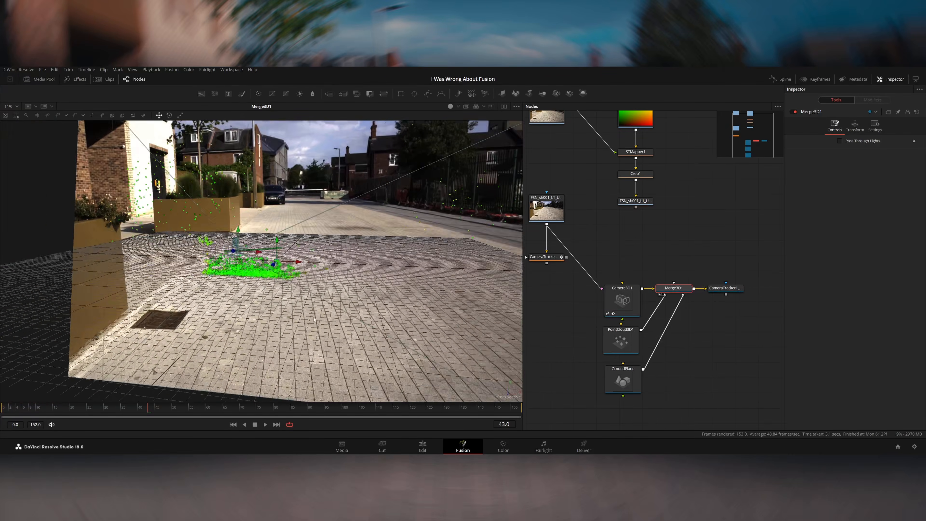
Step: Add an FBXExporter fed by Merge3D1 and render out the tracked camera scene
{"action": "type", "text": "export"}
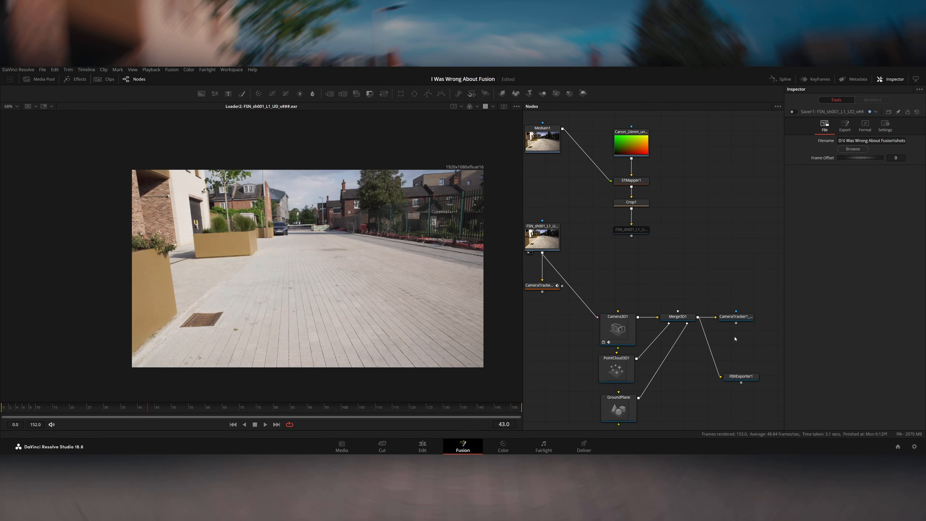
{"action": "left_click", "coordinate": [172, 69]}
{"action": "left_click", "coordinate": [189, 111]}
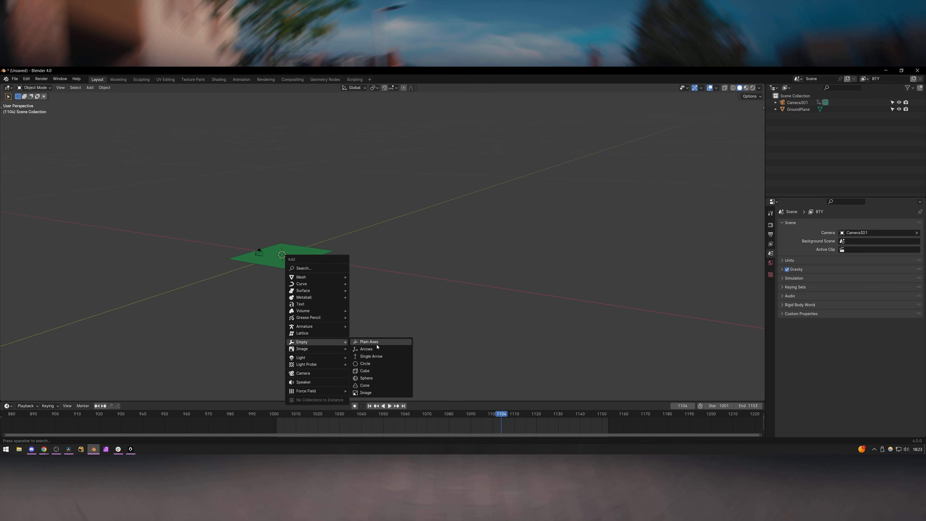
Step: In Blender, add a Plain Axes empty as parent for Camera3D1 and GroundPlane, and toggle the viewport sidebar
{"action": "left_click", "coordinate": [369, 343]}
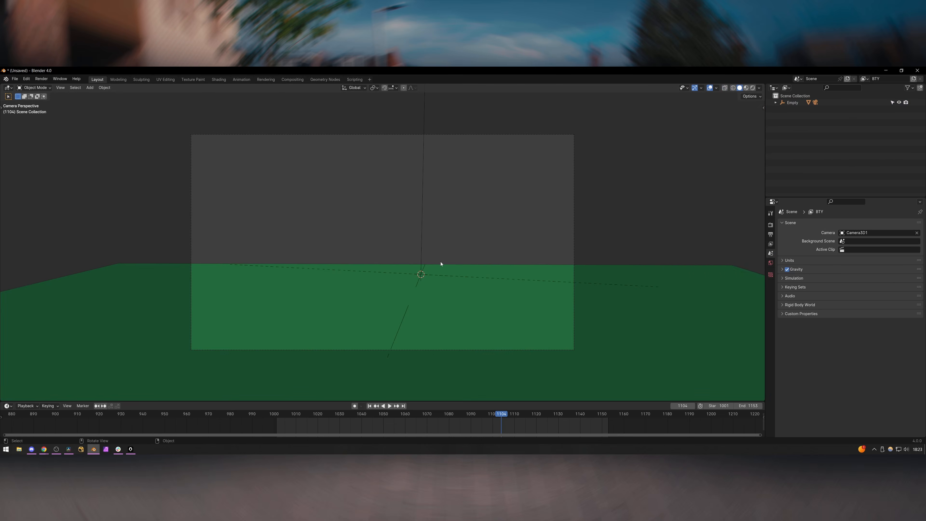
{"action": "key", "text": "n"}
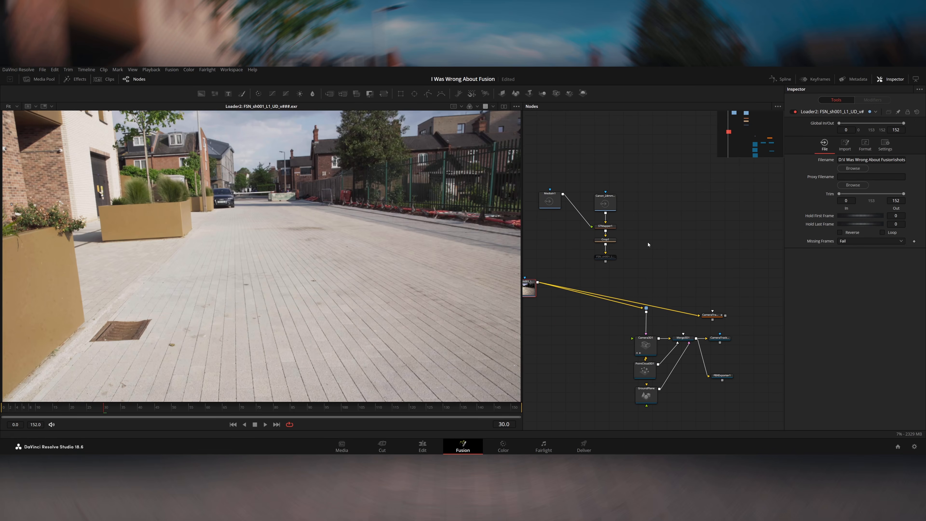
Step: Back in DaVinci Resolve, add a Loader with Outdoor_Sunset_HDRI from the HDRI EXPORTS folder and view it
{"action": "key", "text": "shift+space"}
{"action": "type", "text": "sv"}
{"action": "key", "text": "Return"}
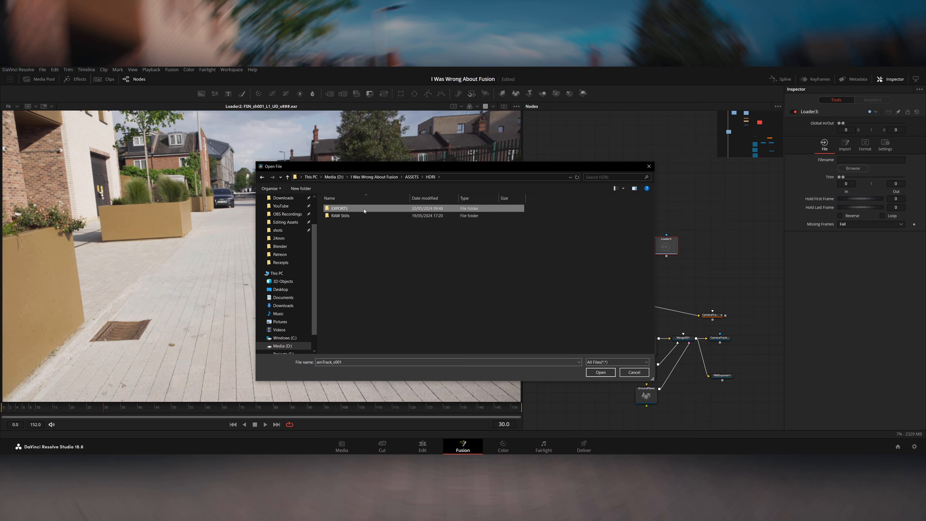
{"action": "double_click", "coordinate": [366, 209]}
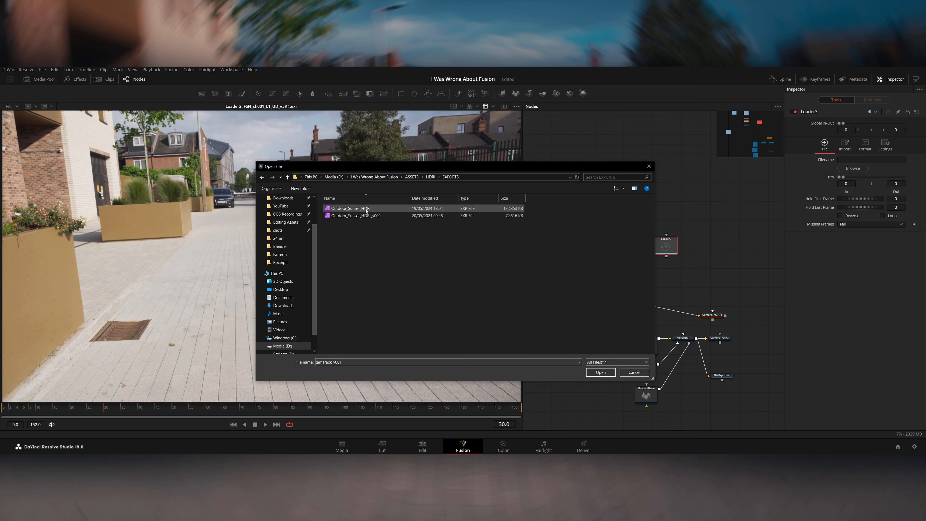
{"action": "double_click", "coordinate": [367, 209]}
{"action": "left_click_drag", "start_coordinate": [662, 253], "coordinate": [677, 228]}
{"action": "key", "text": "1"}
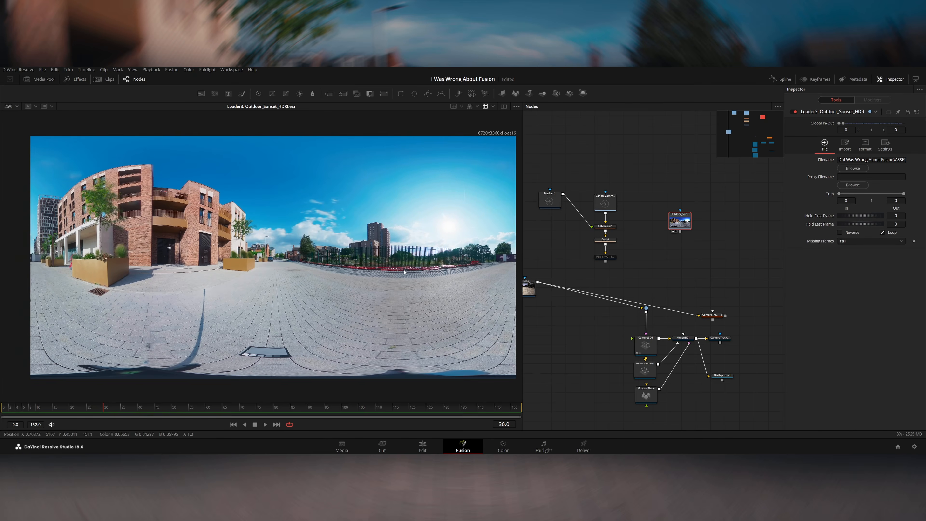
Step: Show the viewer's gain and gamma controls for the HDRI and lower the gamma to isolate the sun
{"action": "scroll", "coordinate": [404, 271], "scroll_direction": "down", "scroll_amount": 2}
{"action": "scroll", "coordinate": [396, 230], "scroll_direction": "up", "scroll_amount": 6}
{"action": "left_click", "coordinate": [517, 106]}
{"action": "left_click", "coordinate": [500, 167]}
{"action": "left_click_drag", "start_coordinate": [485, 378], "coordinate": [469, 397]}
{"action": "left_click", "coordinate": [485, 381]}
{"action": "left_click", "coordinate": [485, 381]}
Step: Add a Paint node after the HDRI Loader and set the Stroke tool's apply mode to Clone
{"action": "key", "text": "shift+space"}
{"action": "type", "text": "paint"}
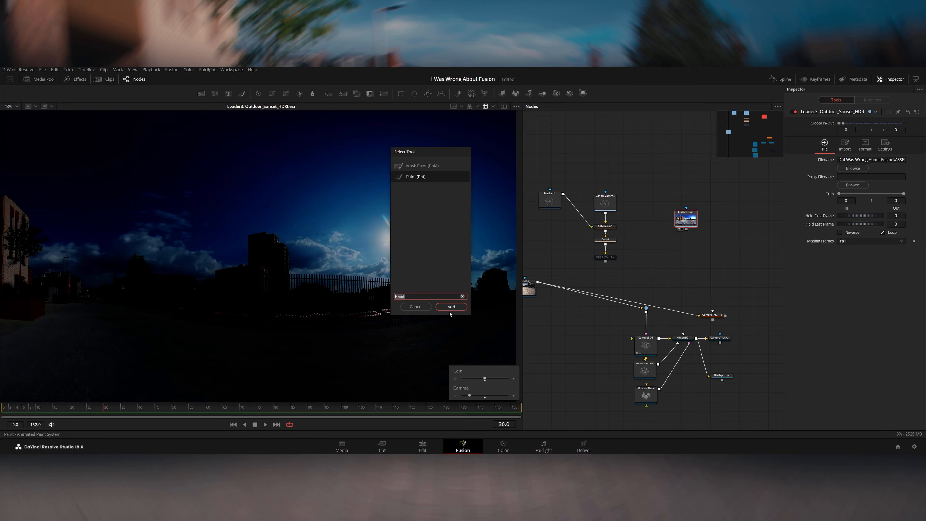
{"action": "left_click", "coordinate": [451, 307]}
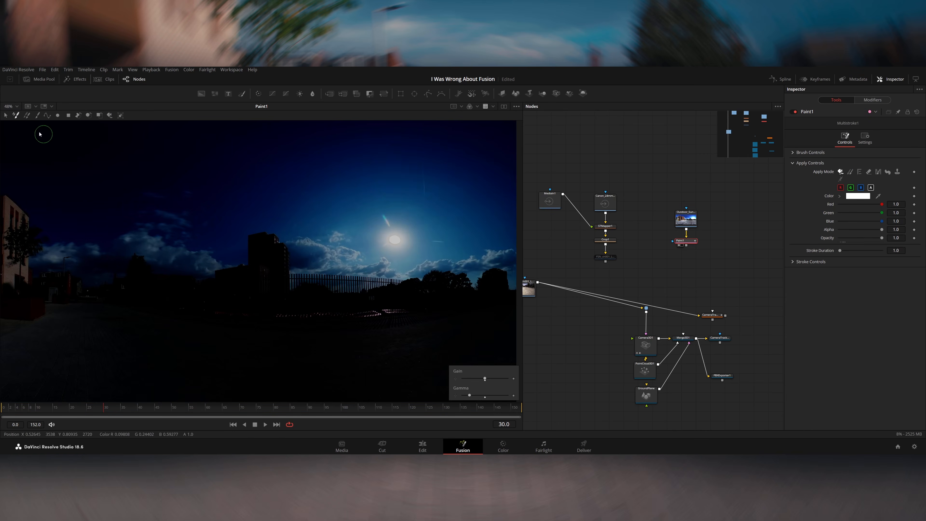
{"action": "left_click", "coordinate": [850, 171]}
{"action": "scroll", "coordinate": [445, 236], "scroll_direction": "up", "scroll_amount": 3}
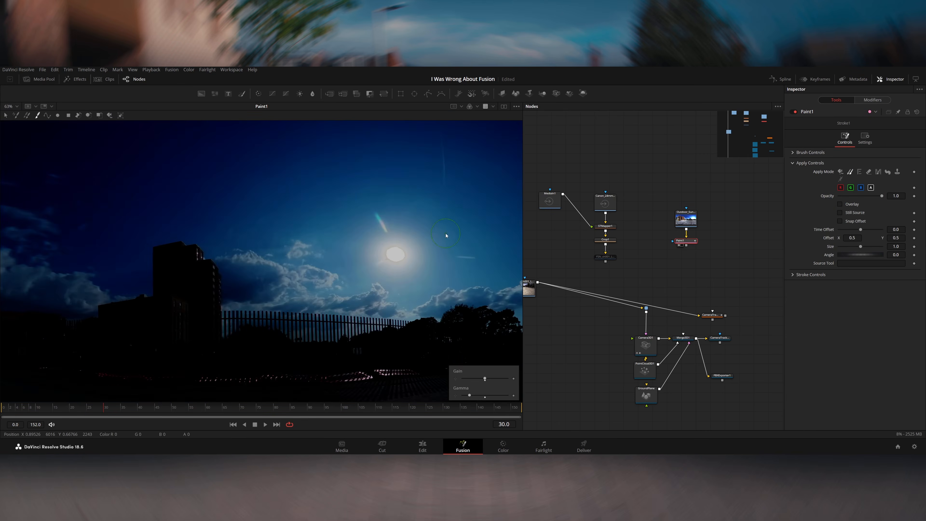
Step: Clone nearby sky over the sun and its glare with soft brushes of about 0.0142 and 0.0181 in size
{"action": "left_click", "coordinate": [802, 152]}
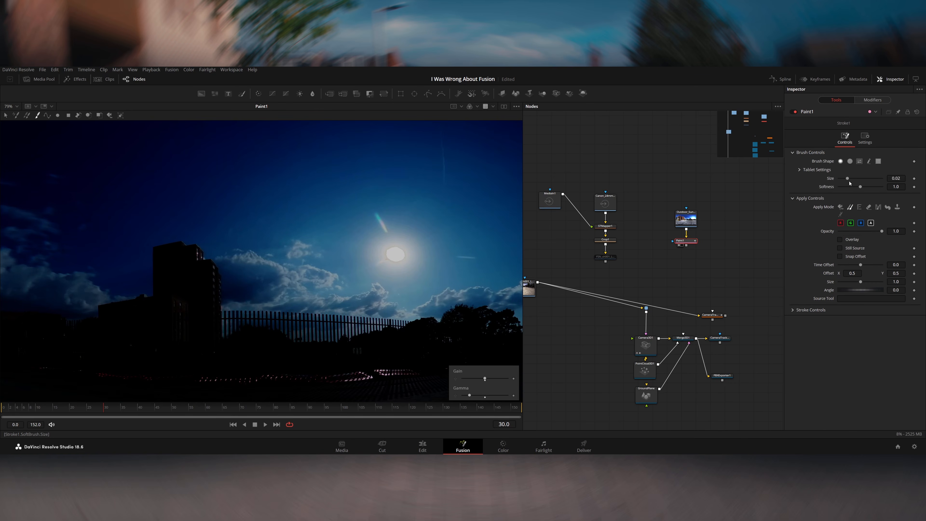
{"action": "left_click", "coordinate": [383, 248]}
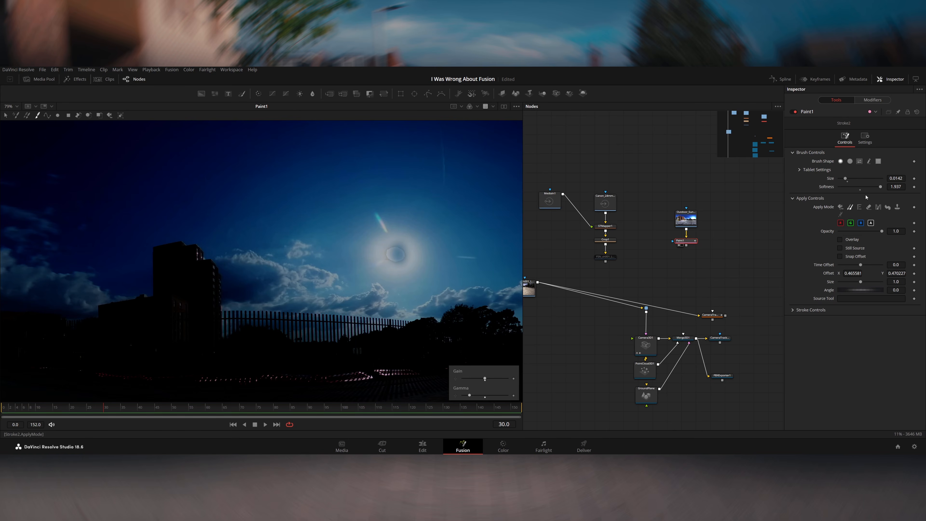
{"action": "mouse_move", "coordinate": [400, 247]}
{"action": "left_mouse_down"}
{"action": "mouse_move", "coordinate": [385, 205]}
{"action": "mouse_move", "coordinate": [399, 229]}
{"action": "left_mouse_up"}
{"action": "left_click", "coordinate": [385, 207], "text": "alt"}
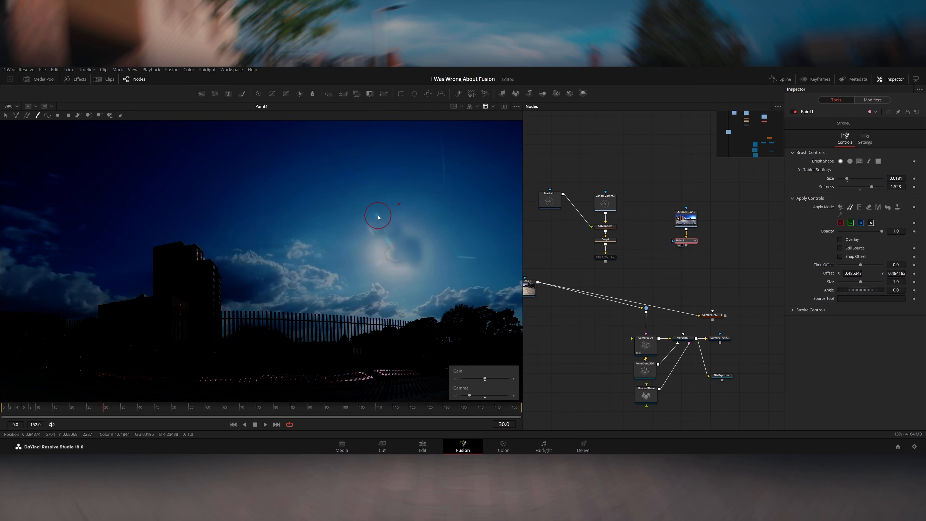
Step: Add a Blur node after Paint1
{"action": "key", "text": "shift+space"}
{"action": "type", "text": "blur"}
{"action": "key", "text": "Return"}
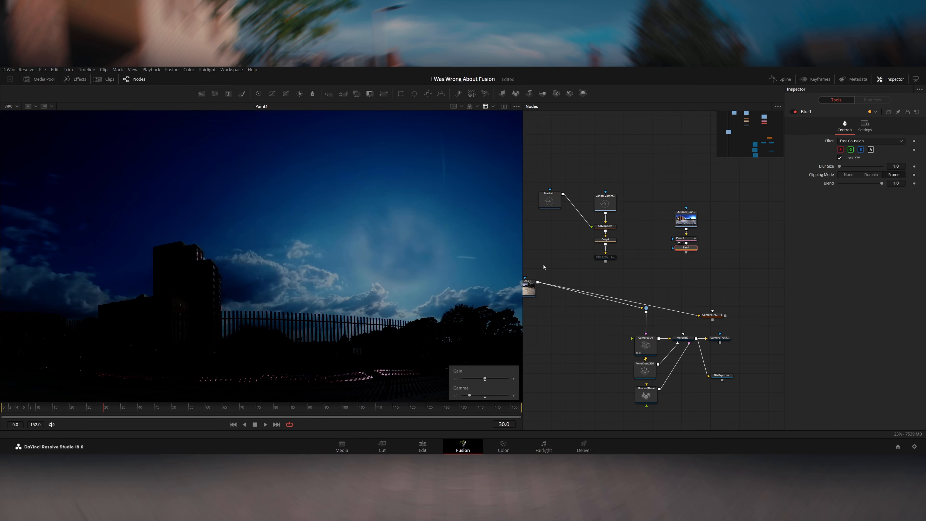
Step: Create an ellipse mask around the painted-out sun, about 0.07 in width and height
{"action": "left_click", "coordinate": [723, 246]}
{"action": "left_click", "coordinate": [415, 94]}
{"action": "scroll", "coordinate": [291, 279], "scroll_direction": "down", "scroll_amount": 6}
{"action": "left_click_drag", "start_coordinate": [213, 282], "coordinate": [334, 260]}
{"action": "left_click_drag", "start_coordinate": [402, 211], "coordinate": [347, 248]}
{"action": "scroll", "coordinate": [351, 250], "scroll_direction": "up", "scroll_amount": 6}
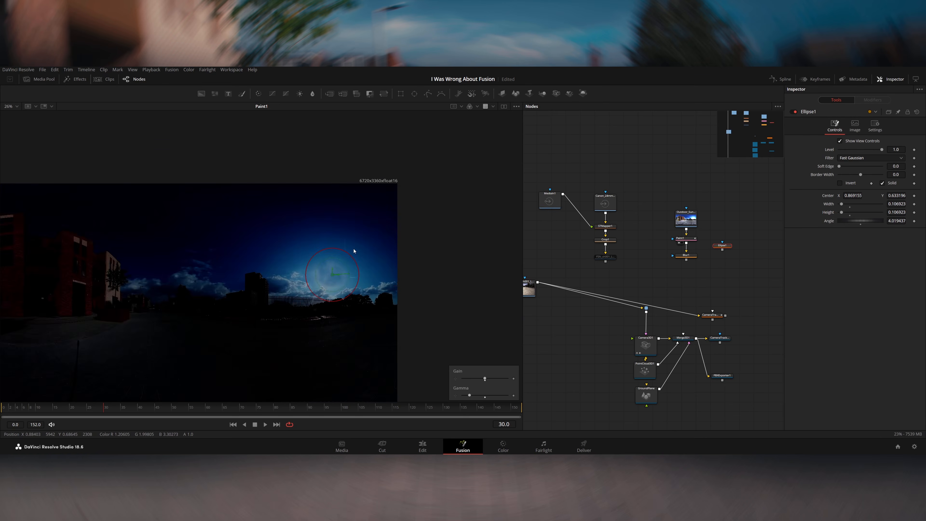
{"action": "left_click_drag", "start_coordinate": [393, 221], "coordinate": [379, 232]}
{"action": "left_click_drag", "start_coordinate": [337, 270], "coordinate": [332, 270]}
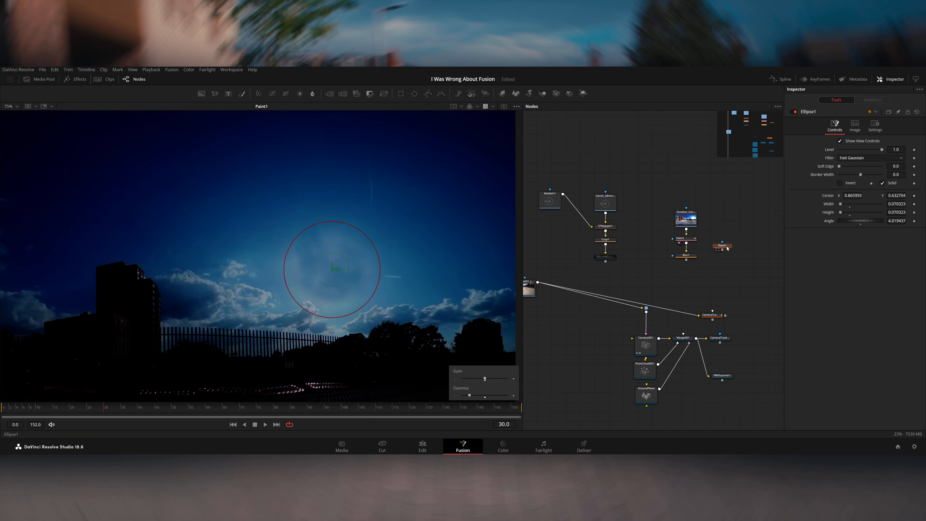
Step: Mask Blur1 with the ellipse and set its blur size to about 18.1
{"action": "left_click", "coordinate": [692, 257]}
{"action": "left_click_drag", "start_coordinate": [841, 167], "coordinate": [847, 168]}
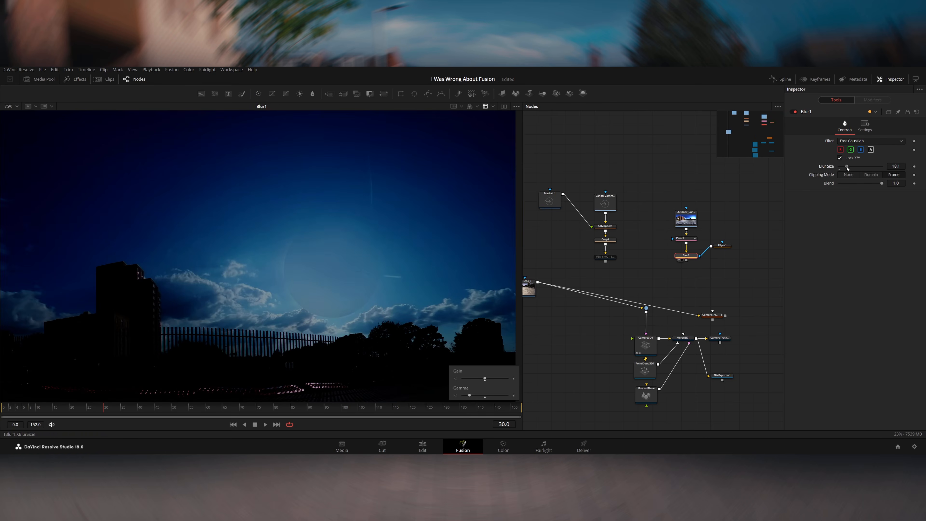
{"action": "left_click", "coordinate": [724, 247]}
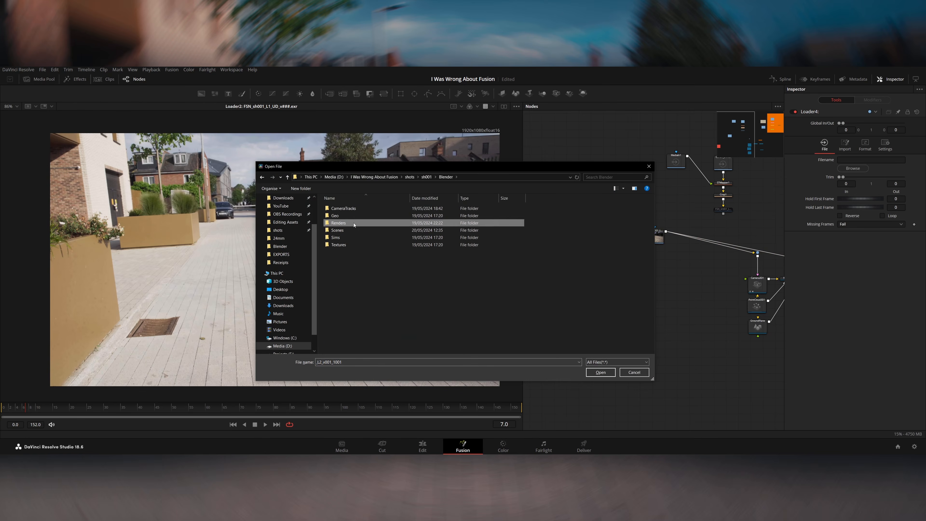
Step: Load the FSN_sh001_BTY_v001 motorcycle render from the Blender Renders folder into the Loader and view it
{"action": "double_click", "coordinate": [364, 210]}
{"action": "double_click", "coordinate": [364, 210]}
{"action": "left_click_drag", "start_coordinate": [598, 295], "coordinate": [586, 310]}
{"action": "key", "text": "1"}
{"action": "left_click", "coordinate": [563, 273]}
Step: Add another Loader above the motorcycle render and cancel its file selection, leaving it empty
{"action": "key", "text": "shift+space"}
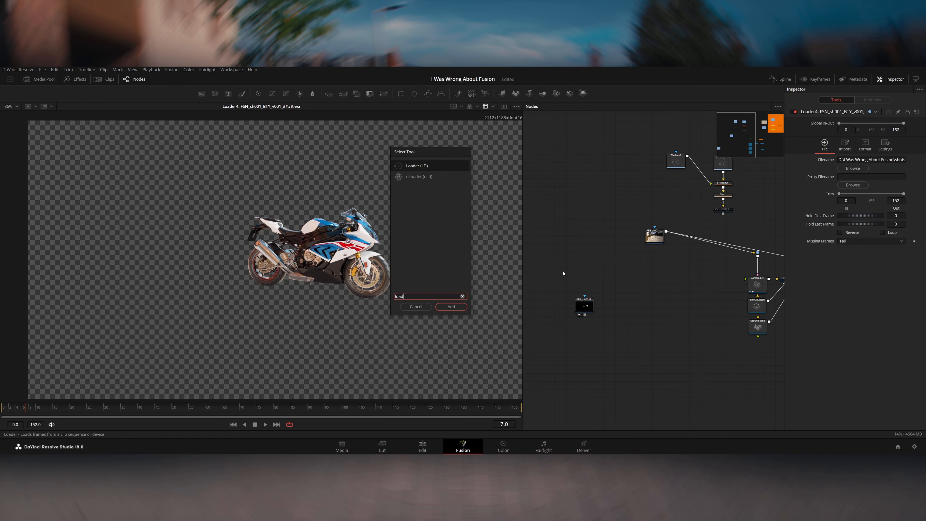
{"action": "key", "text": "Return"}
{"action": "left_click_drag", "start_coordinate": [652, 209], "coordinate": [652, 341]}
{"action": "left_click", "coordinate": [635, 372]}
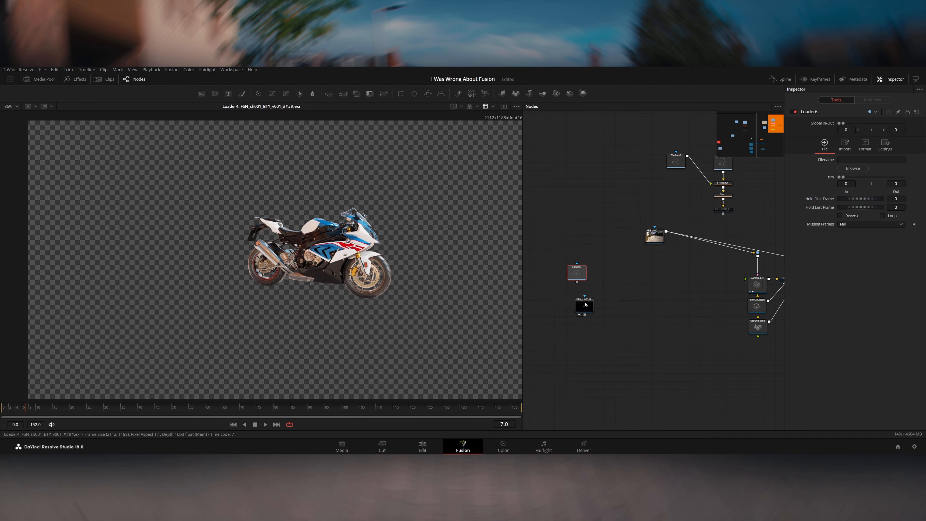
Step: Delete the empty Loader, duplicate the motorcycle render Loader above the original, and view the copy
{"action": "scroll", "coordinate": [583, 296], "scroll_direction": "up", "scroll_amount": 2}
{"action": "key", "text": "Delete"}
{"action": "left_click_drag", "start_coordinate": [585, 310], "coordinate": [571, 343]}
{"action": "key", "text": "ctrl+c"}
{"action": "left_click", "coordinate": [574, 295]}
{"action": "key", "text": "ctrl+v"}
{"action": "key", "text": "1"}
Step: Map the copied Loader's RGBA channels to the render's shadow pass channels, including shadow.G for green, shadow.B for blue and shadow.A for alpha
{"action": "left_click", "coordinate": [845, 148]}
{"action": "left_click", "coordinate": [864, 148]}
{"action": "left_click", "coordinate": [793, 171]}
{"action": "left_click", "coordinate": [881, 180]}
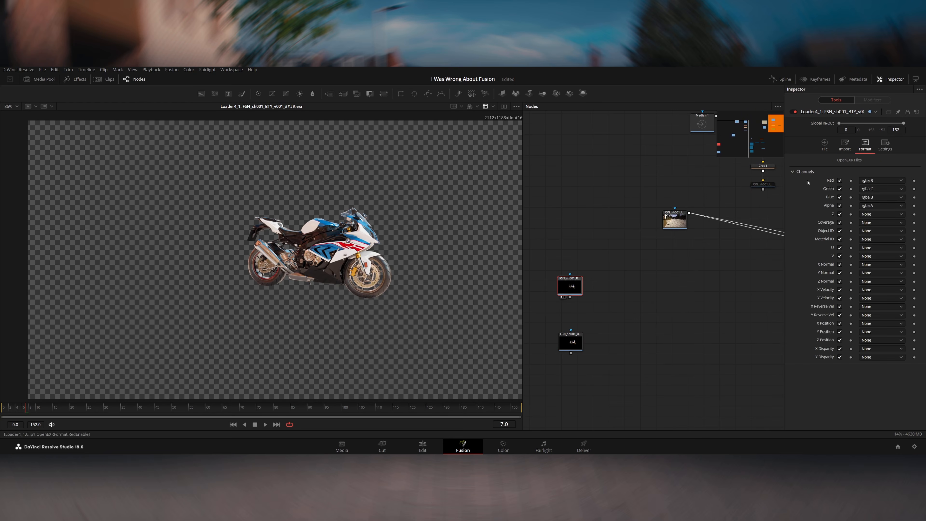
{"action": "left_click", "coordinate": [870, 226]}
{"action": "left_click", "coordinate": [882, 188]}
{"action": "left_click", "coordinate": [870, 250]}
{"action": "left_click", "coordinate": [882, 197]}
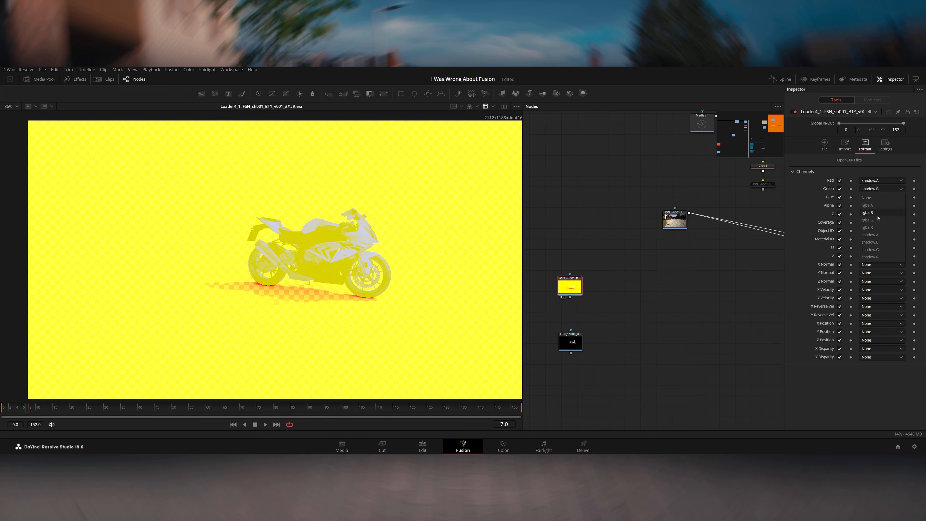
{"action": "left_click", "coordinate": [870, 251]}
{"action": "left_click", "coordinate": [882, 206]}
{"action": "left_click", "coordinate": [870, 252]}
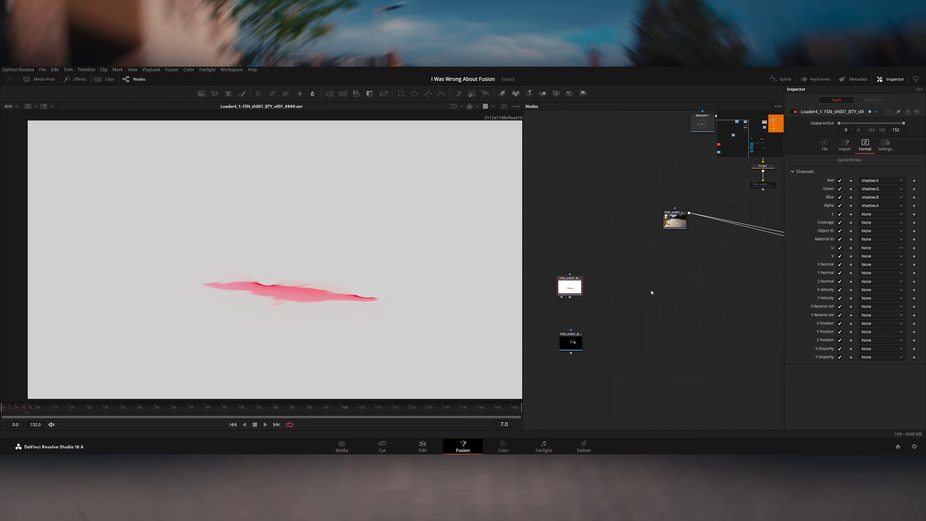
Step: Add a Loader with the Canon 24mm redistort map, view it, and place it near the shadow pass Loader
{"action": "key", "text": "shift+space"}
{"action": "key", "text": "Return"}
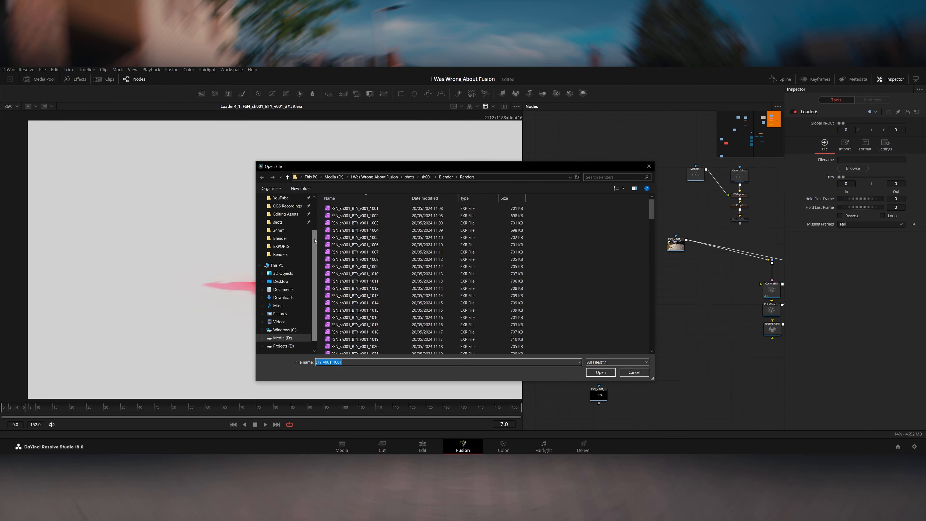
{"action": "left_click_drag", "start_coordinate": [315, 239], "coordinate": [314, 209]}
{"action": "left_click", "coordinate": [286, 259]}
{"action": "double_click", "coordinate": [345, 230]}
{"action": "double_click", "coordinate": [349, 230]}
{"action": "double_click", "coordinate": [359, 209]}
{"action": "double_click", "coordinate": [367, 209]}
{"action": "key", "text": "1"}
{"action": "left_click_drag", "start_coordinate": [628, 324], "coordinate": [620, 342]}
Step: Add an STMapper below the shadow pass Loader to redistort it, and add a Merge for compositing it over the plate
{"action": "scroll", "coordinate": [665, 312], "scroll_direction": "down", "scroll_amount": 1}
{"action": "scroll", "coordinate": [606, 316], "scroll_direction": "up", "scroll_amount": 2}
{"action": "left_click", "coordinate": [615, 296]}
{"action": "key", "text": "shift+space"}
{"action": "type", "text": "stmapper"}
{"action": "key", "text": "Return"}
{"action": "key", "text": "1"}
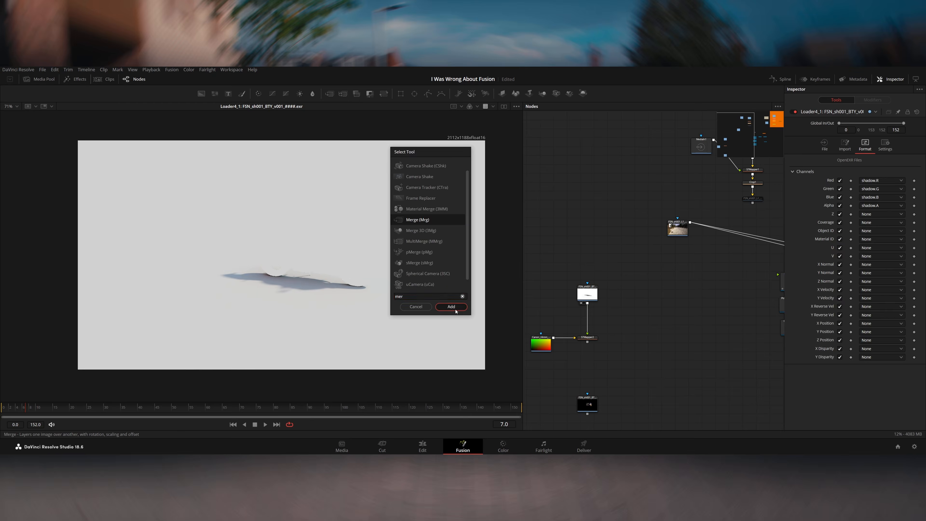
{"action": "key", "text": "Return"}
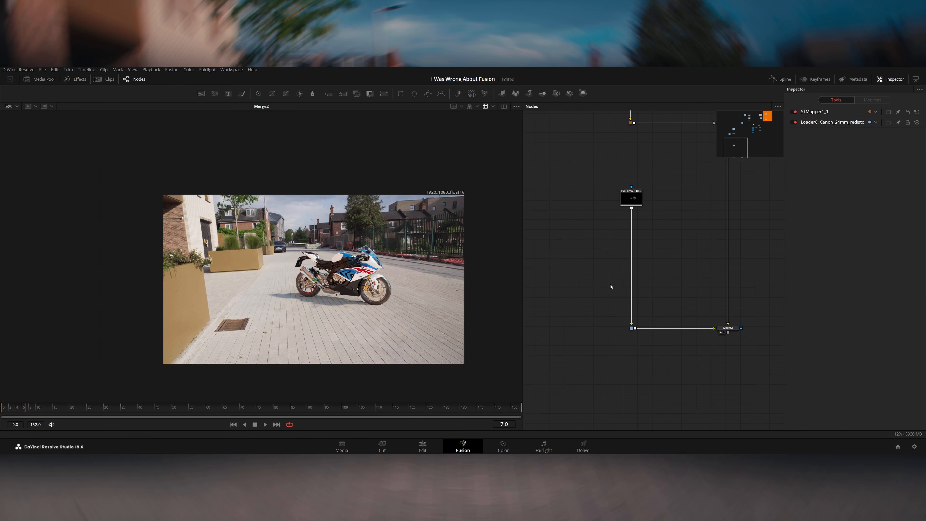
Step: Paste a copy of the STMapper and its redistort map Loader and insert it between the motorcycle render and Merge2
{"action": "key", "text": "ctrl+v"}
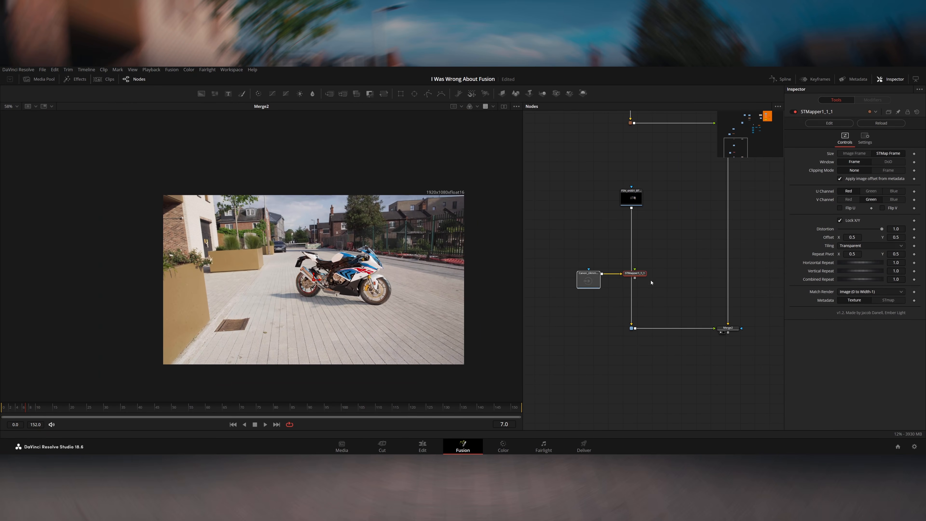
{"action": "left_click_drag", "start_coordinate": [635, 278], "coordinate": [634, 310]}
{"action": "left_click_drag", "start_coordinate": [638, 273], "coordinate": [638, 278]}
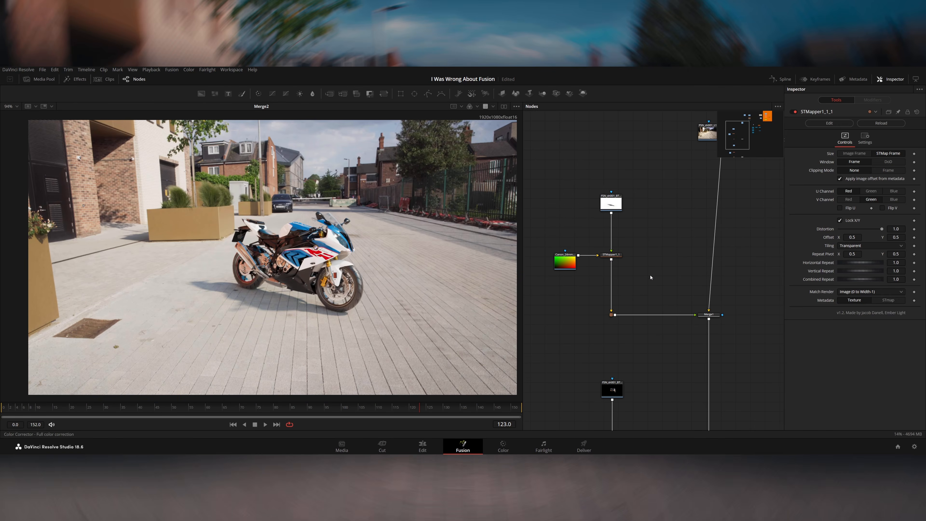
Step: Insert a Color Corrector after the shadow pass's STMapper and set its gamma to 0.81
{"action": "left_click", "coordinate": [620, 284]}
{"action": "left_click_drag", "start_coordinate": [615, 291], "coordinate": [615, 295]}
{"action": "left_click_drag", "start_coordinate": [860, 306], "coordinate": [857, 306]}
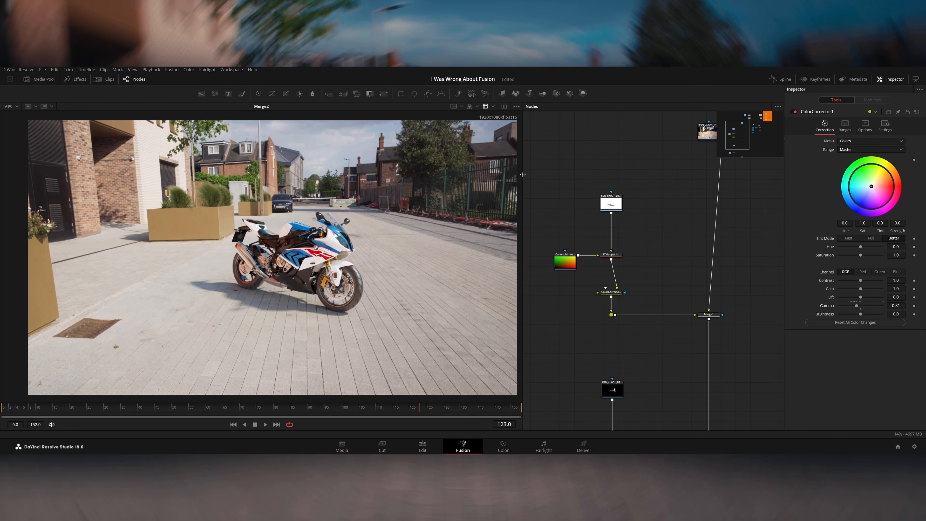
Step: Show the viewer's gain and gamma controls and review the motorcycle Color Corrector's Pre-Divide / Post-Multiply option and range settings
{"action": "left_click", "coordinate": [516, 106]}
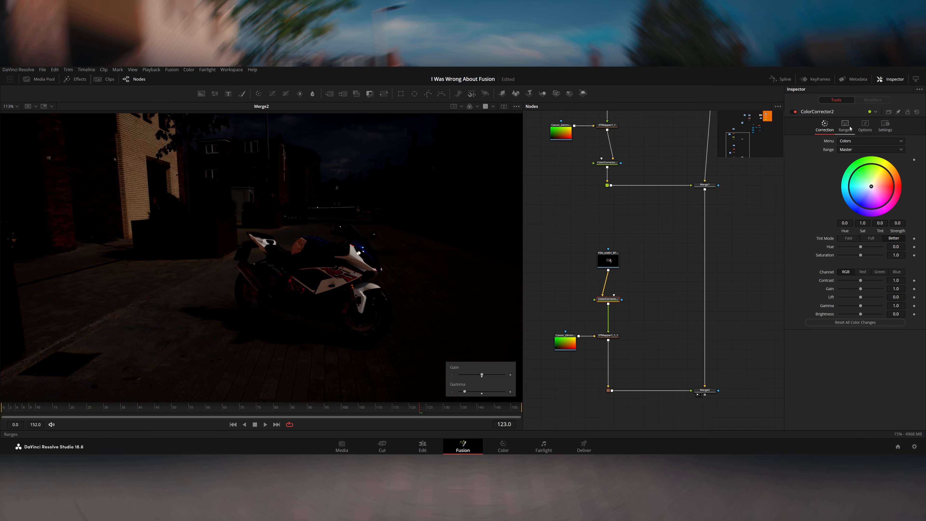
{"action": "left_click", "coordinate": [850, 128]}
{"action": "left_click", "coordinate": [862, 133]}
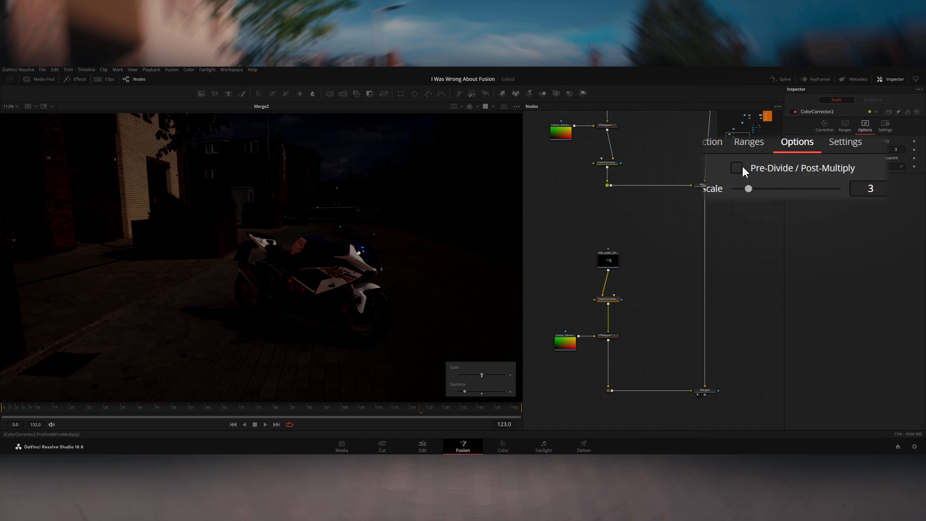
{"action": "left_click", "coordinate": [845, 126]}
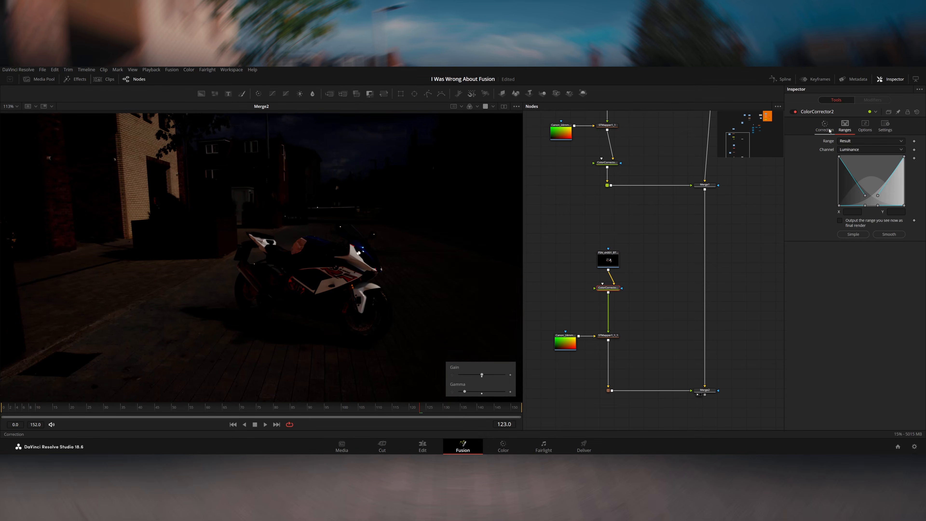
{"action": "left_click", "coordinate": [825, 126]}
{"action": "left_click", "coordinate": [845, 129]}
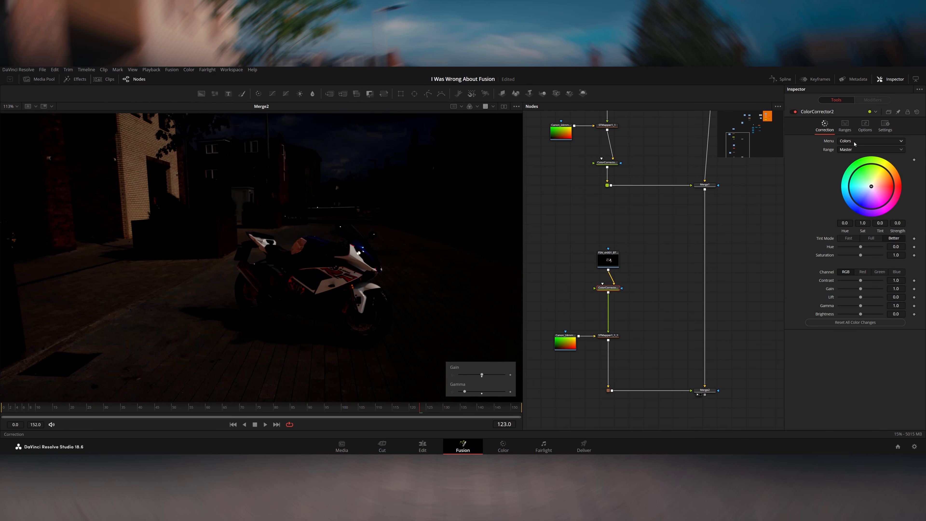
Step: Switch the motorcycle's Color Corrector to Levels with the Master range and adjust its output level
{"action": "left_click", "coordinate": [856, 141]}
{"action": "left_click", "coordinate": [851, 150]}
{"action": "left_click", "coordinate": [848, 151]}
{"action": "left_click", "coordinate": [846, 152]}
{"action": "left_click", "coordinate": [852, 143]}
{"action": "left_click", "coordinate": [854, 158]}
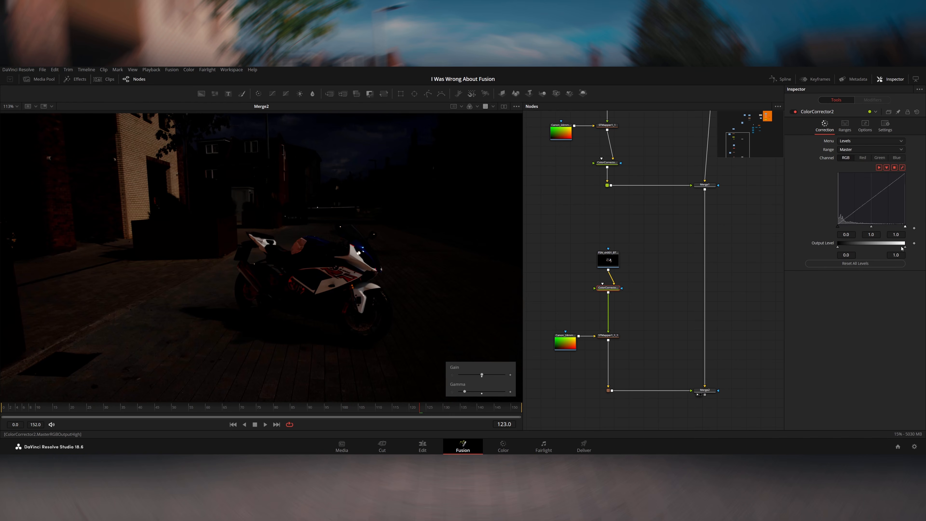
{"action": "left_click_drag", "start_coordinate": [906, 248], "coordinate": [839, 248]}
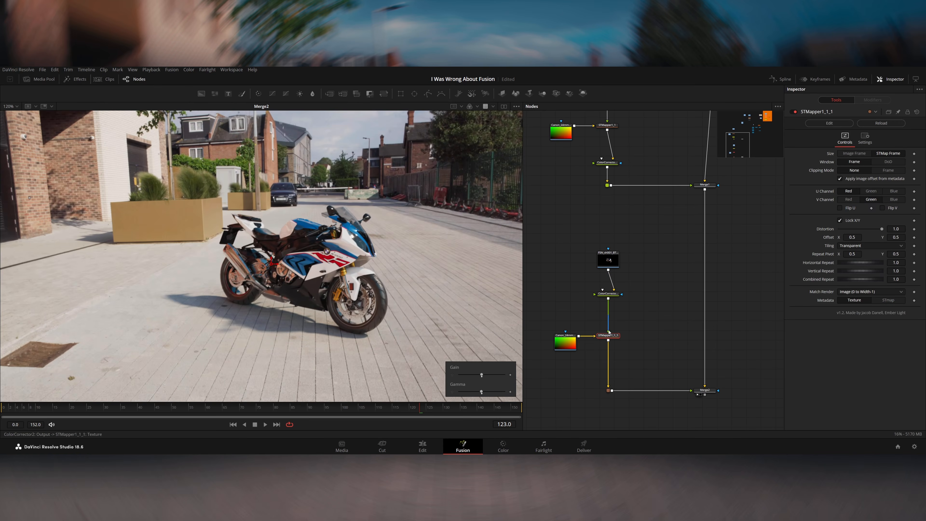
Step: Add an Exponential Glow after the motorcycle's STMapper with radius 0.06, falloff 0.695 and reduced gain, and set the Defocus size to 0.08
{"action": "key", "text": "shift+space"}
{"action": "double_click", "coordinate": [435, 166]}
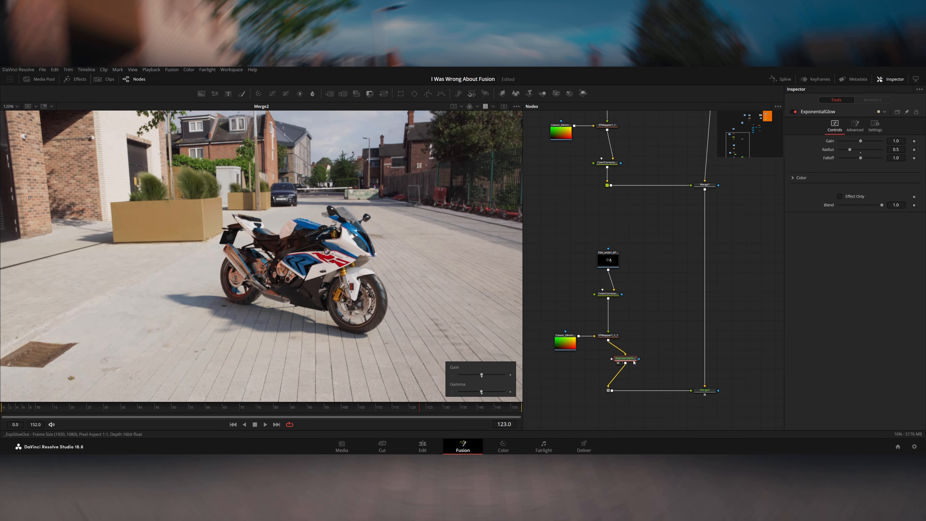
{"action": "key", "text": "1"}
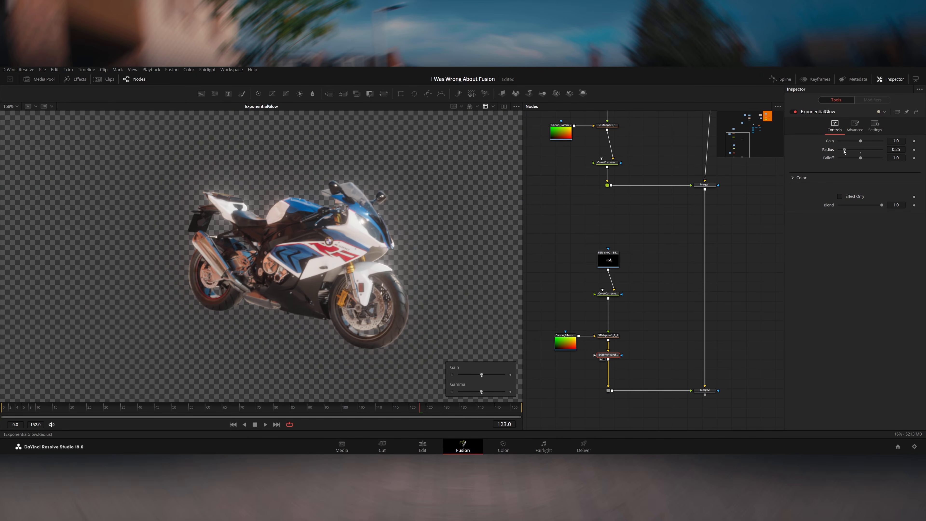
{"action": "left_click_drag", "start_coordinate": [861, 159], "coordinate": [844, 153]}
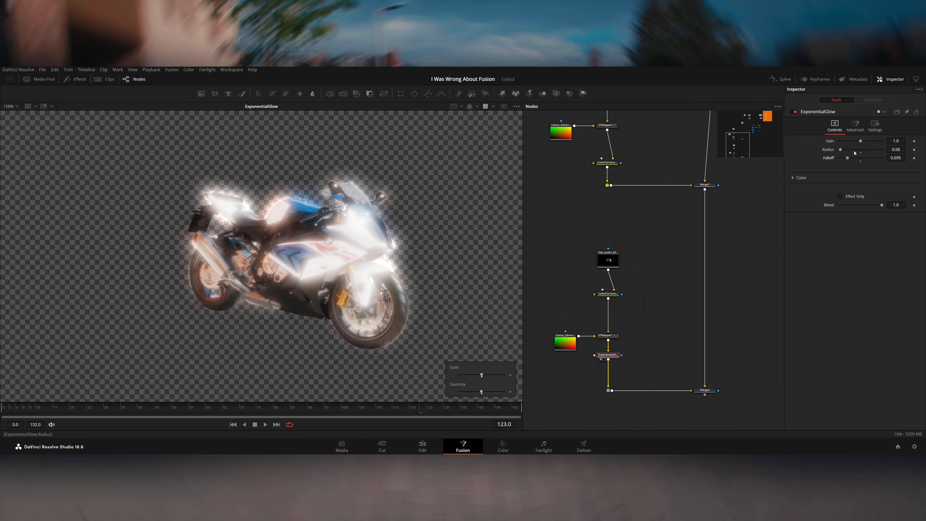
{"action": "left_click_drag", "start_coordinate": [860, 141], "coordinate": [850, 142]}
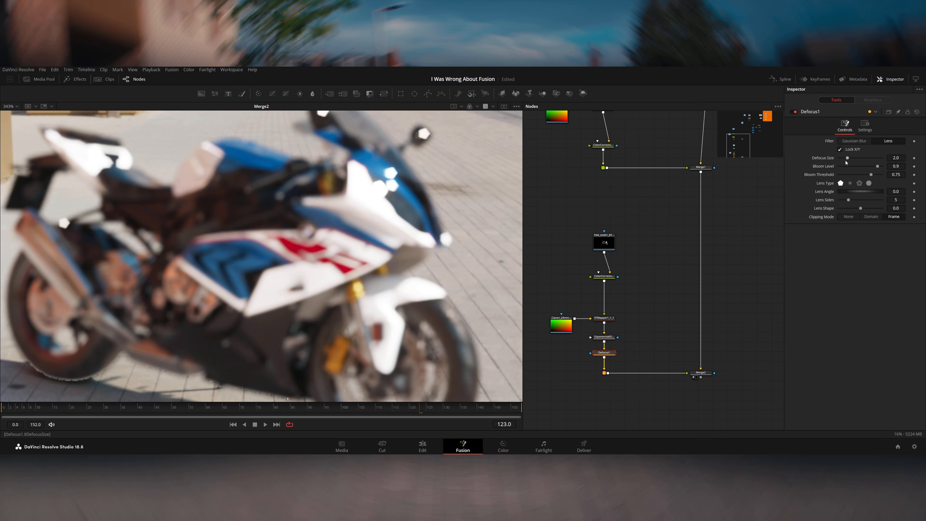
{"action": "left_click_drag", "start_coordinate": [841, 161], "coordinate": [838, 162]}
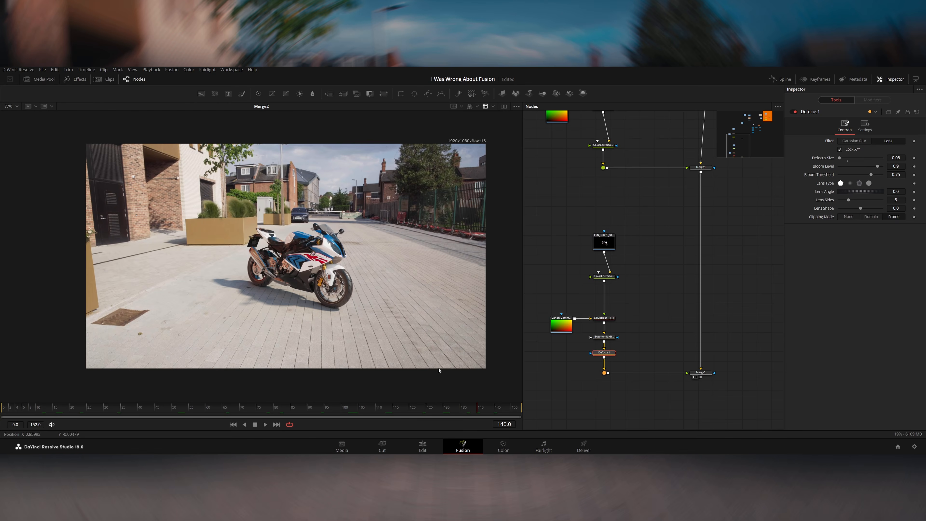
Step: Connect Merge2 to the FSN_sh002_comp Saver and render all Savers
{"action": "left_click_drag", "start_coordinate": [704, 316], "coordinate": [666, 382]}
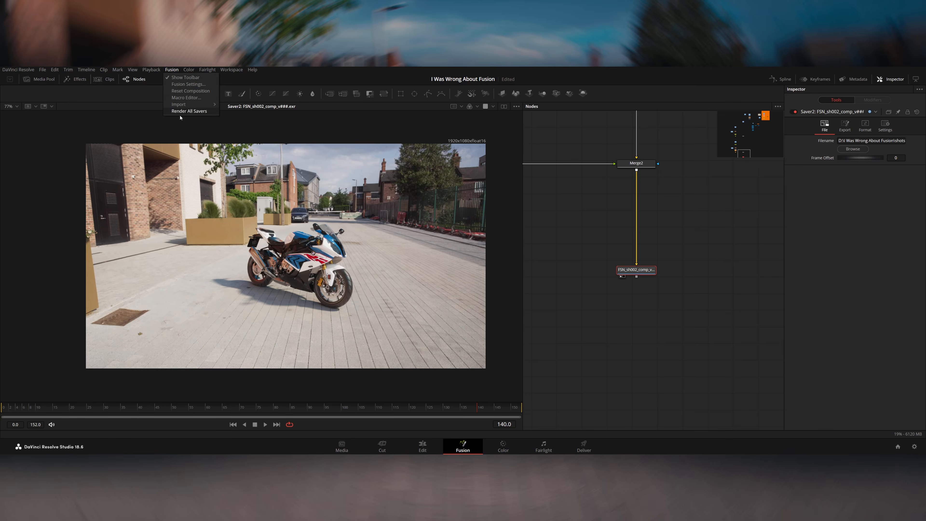
{"action": "left_click", "coordinate": [189, 77]}
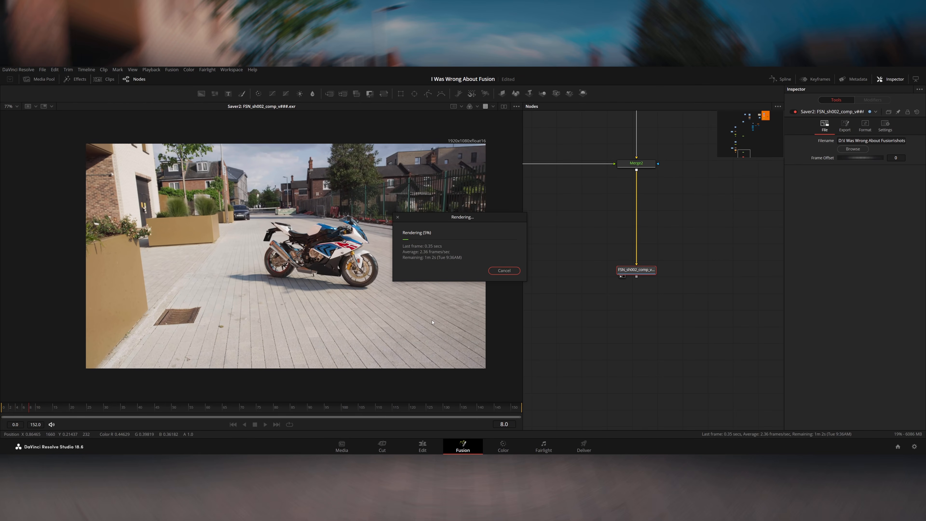